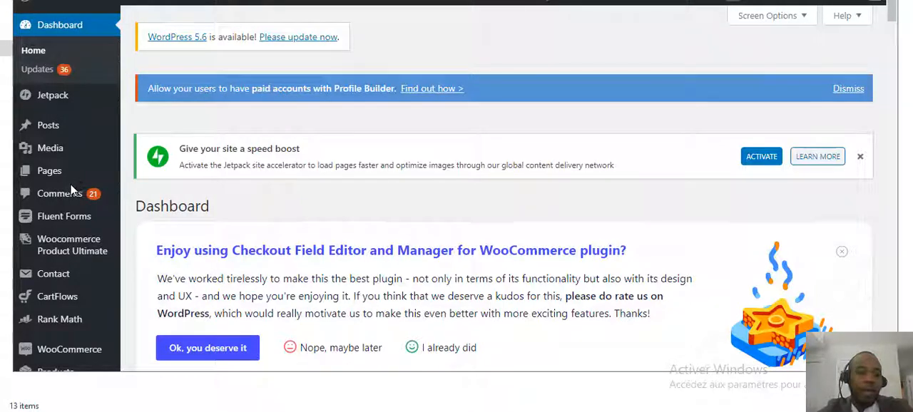
# Go to the installed plugins and open the page for adding a new plugin.
pyautogui.scroll(-5, 79, 179)
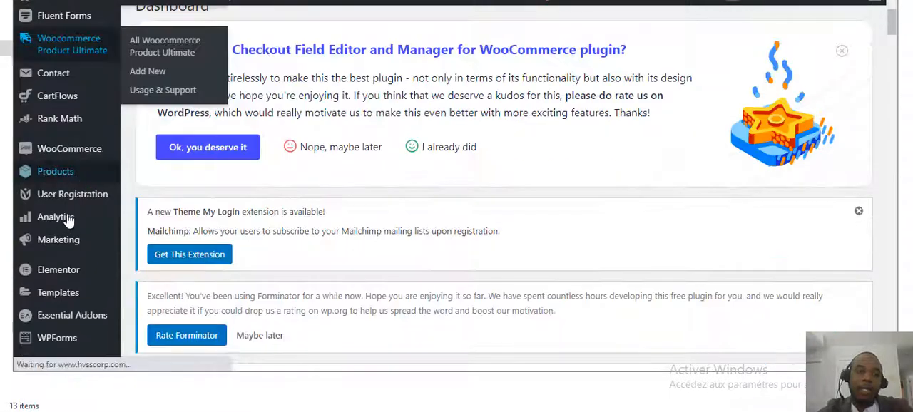
pyautogui.scroll(-4, 72, 200)
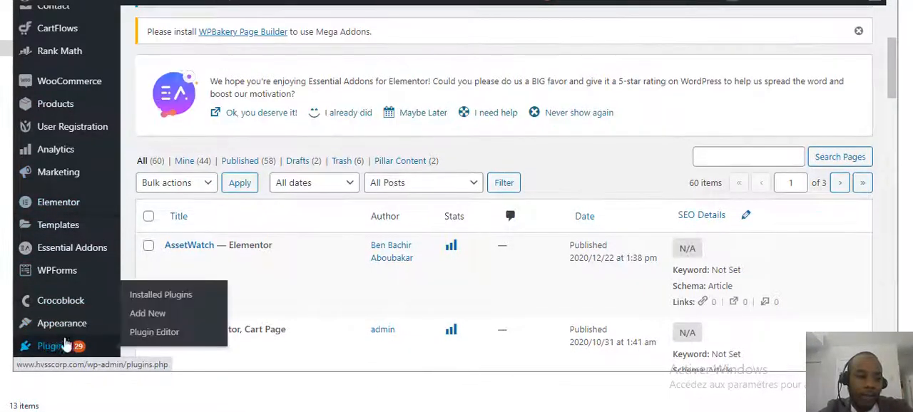
pyautogui.scroll(-3, 52, 268)
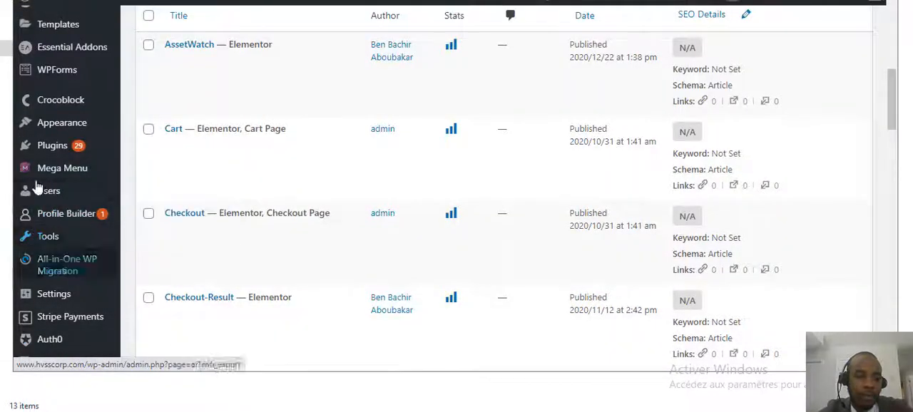
pyautogui.click(60, 149)
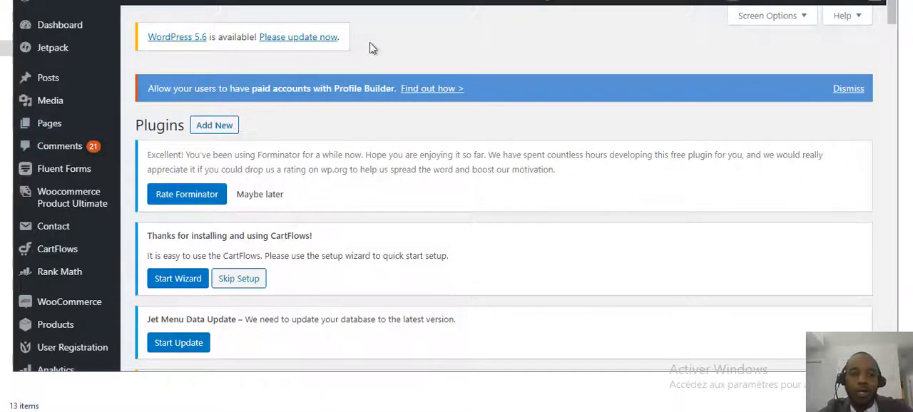
pyautogui.click(211, 129)
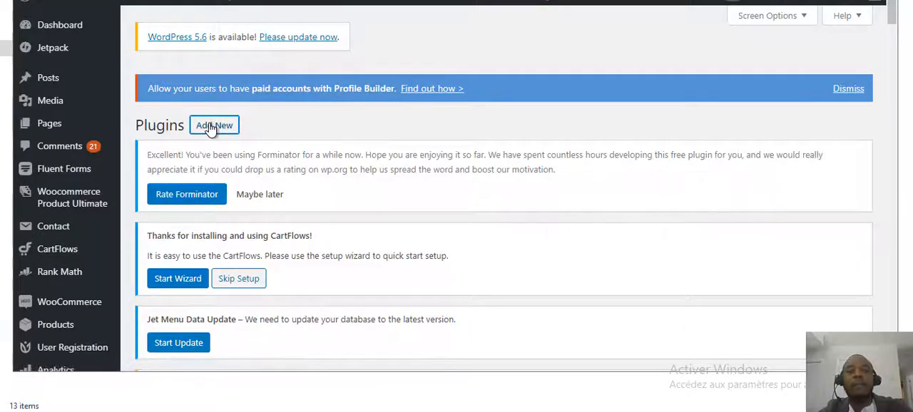
# Search the plugin directory for BackWPup and highlight the name of the BackWPup – WordPress Backup Plugin.
pyautogui.scroll(-1, 786, 140)
pyautogui.scroll(-4, 730, 221)
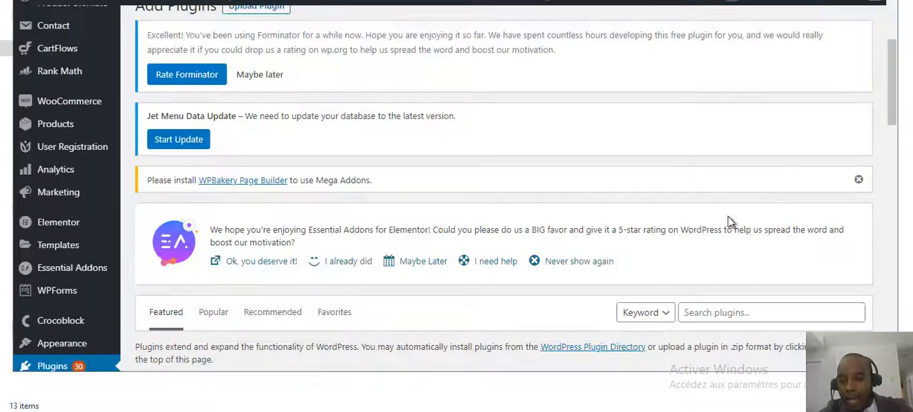
pyautogui.click(704, 180)
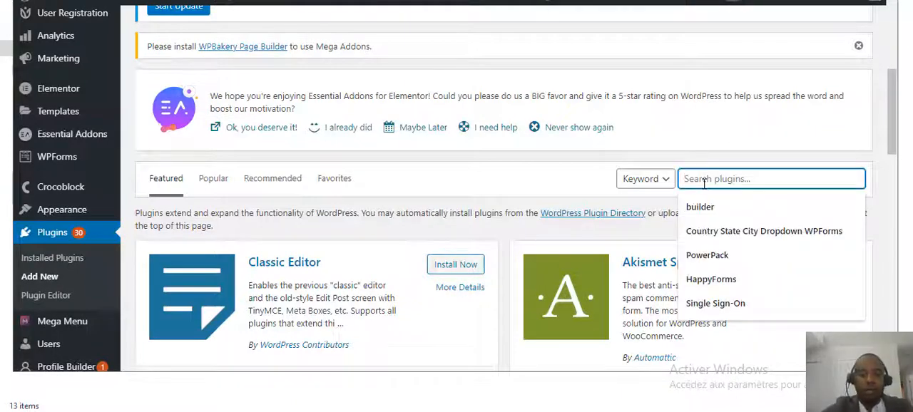
pyautogui.write('Back')
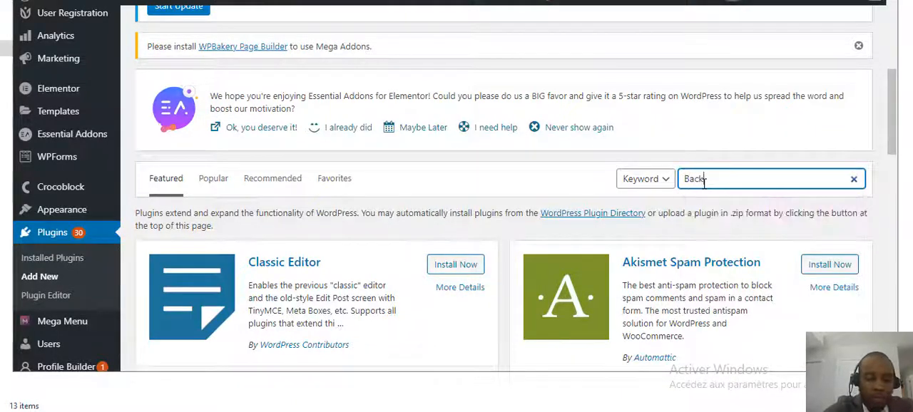
pyautogui.write('WP')
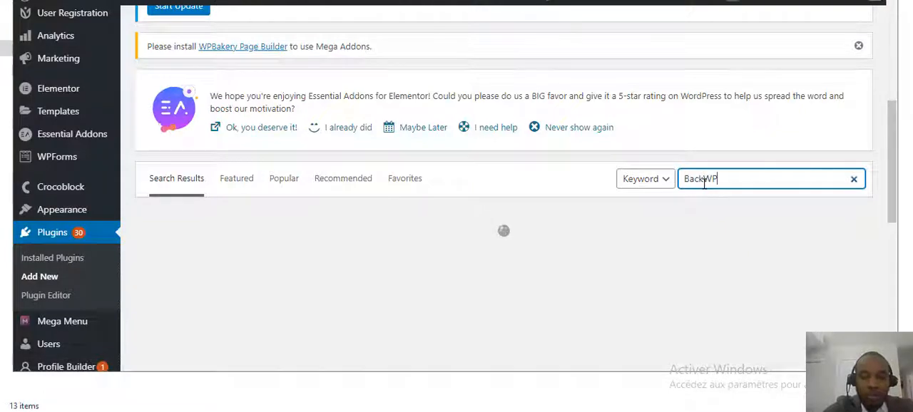
pyautogui.write('up')
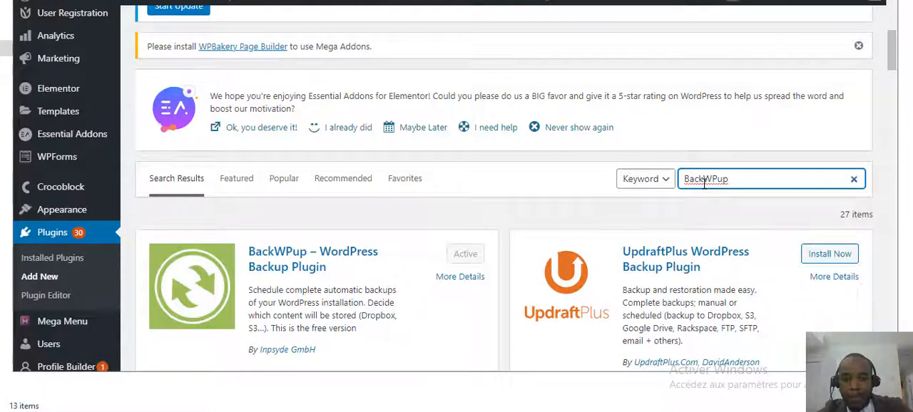
pyautogui.scroll(-1, 348, 277)
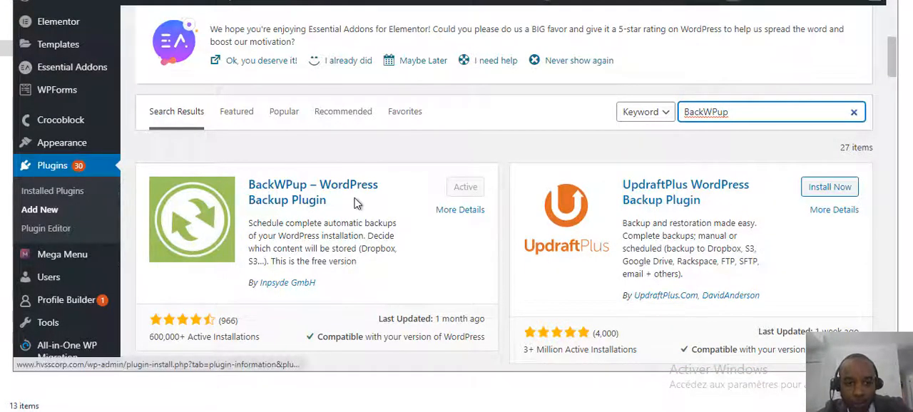
pyautogui.moveTo(357, 204); pyautogui.dragTo(247, 182)
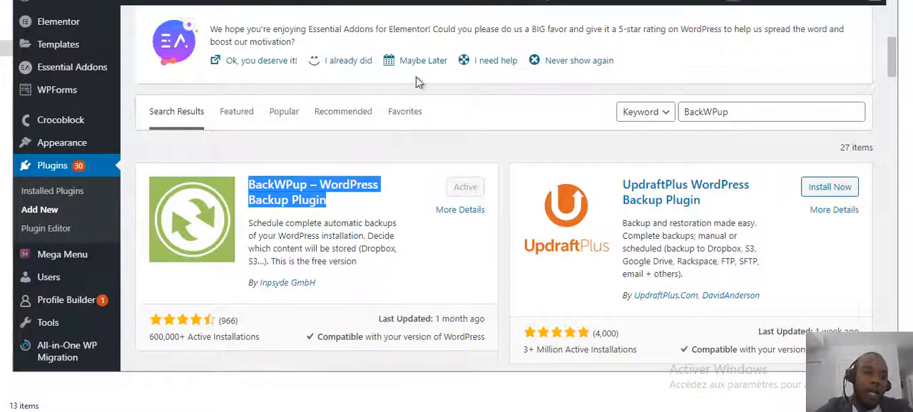
# Open the BackWPup dashboard and look over it and the plugin's settings page.
pyautogui.scroll(-4, 81, 235)
pyautogui.scroll(-6, 81, 235)
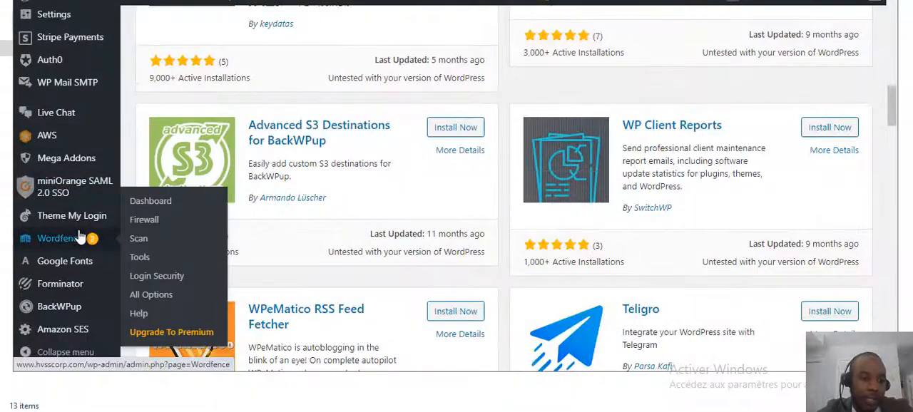
pyautogui.moveTo(57, 314)
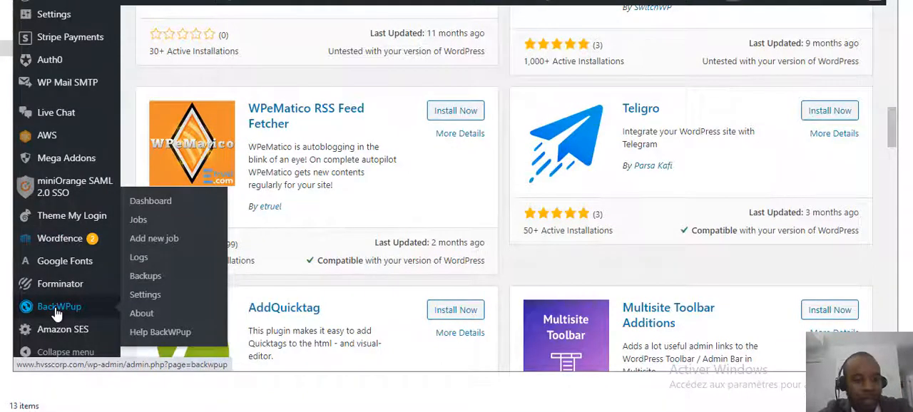
pyautogui.click(56, 312)
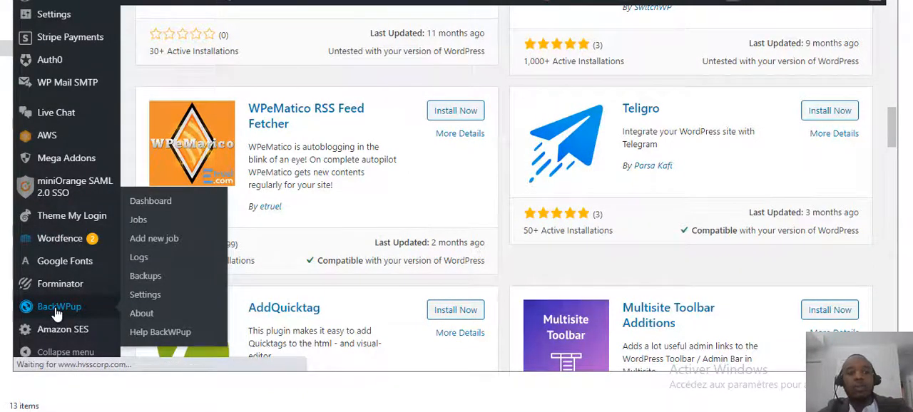
pyautogui.scroll(-2, 423, 207)
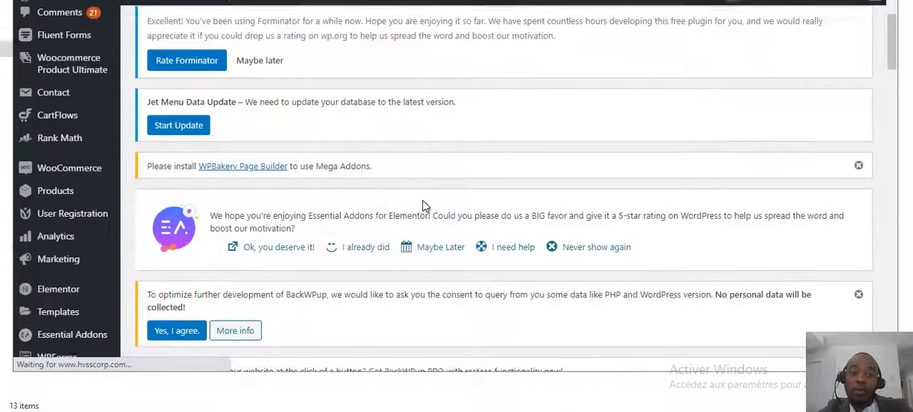
pyautogui.scroll(-4, 423, 206)
pyautogui.scroll(-4, 423, 206)
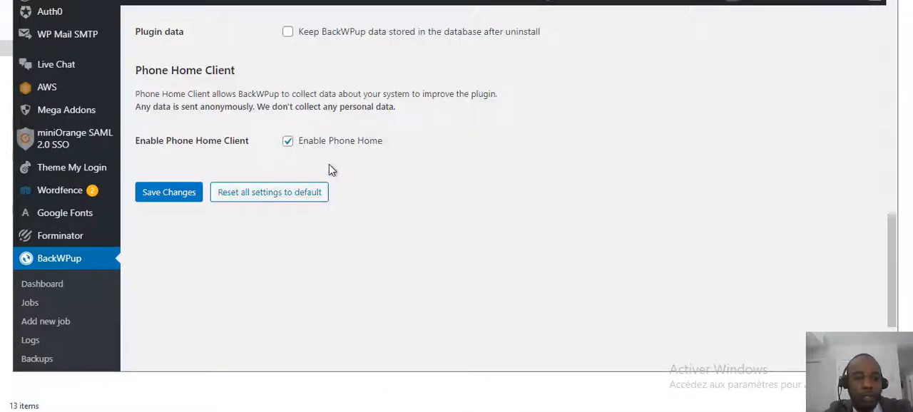
pyautogui.scroll(-2, 329, 169)
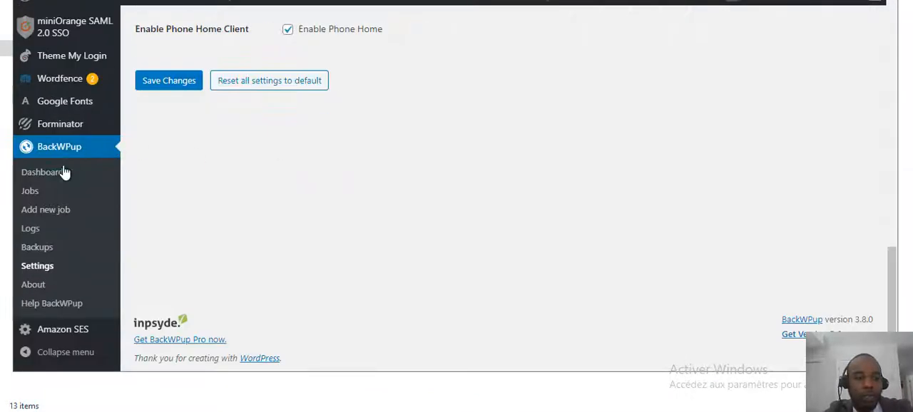
# Open the BackWPup jobs list and start adding a new backup job.
pyautogui.click(30, 192)
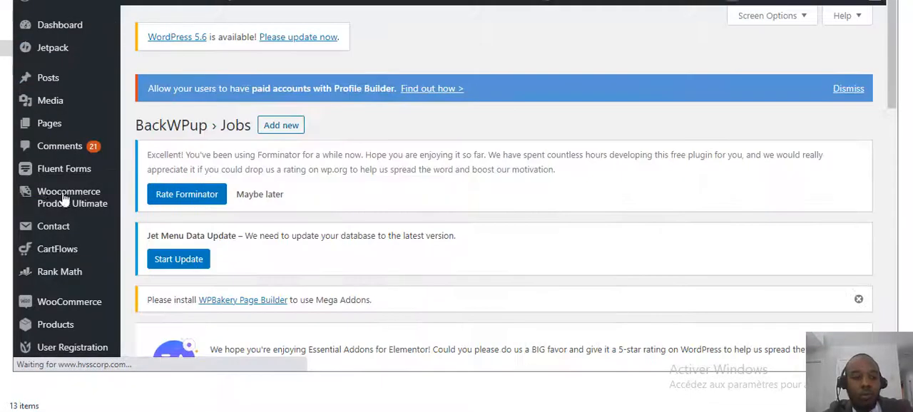
pyautogui.scroll(-1, 240, 187)
pyautogui.scroll(-2, 240, 187)
pyautogui.scroll(3, 241, 186)
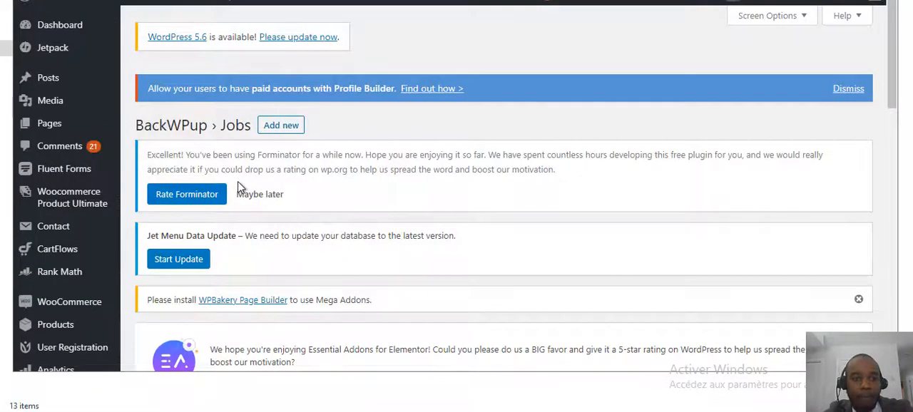
pyautogui.scroll(-5, 241, 187)
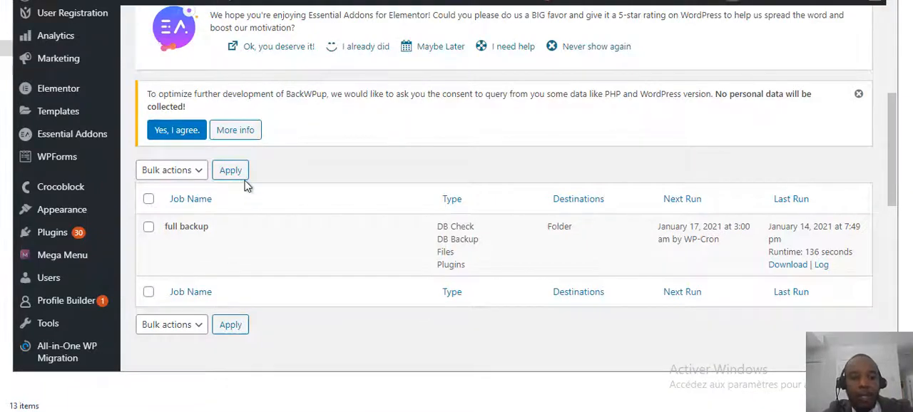
pyautogui.scroll(5, 257, 187)
pyautogui.click(281, 126)
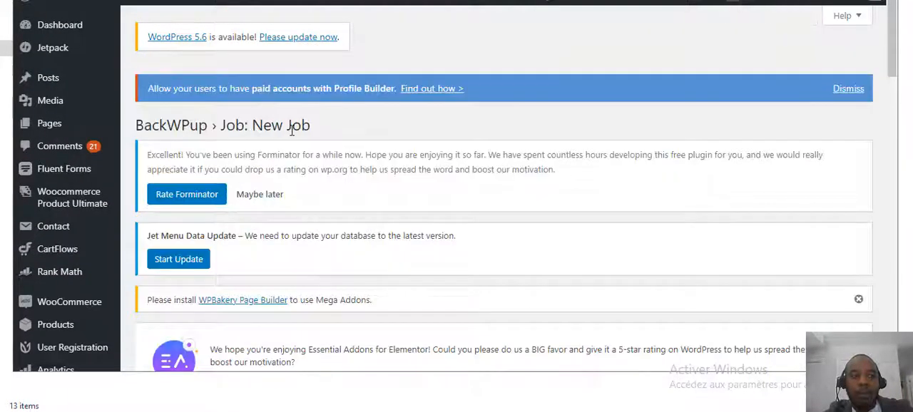
# Name the new backup job BackUp_site.
pyautogui.scroll(-3, 292, 130)
pyautogui.scroll(-3, 291, 132)
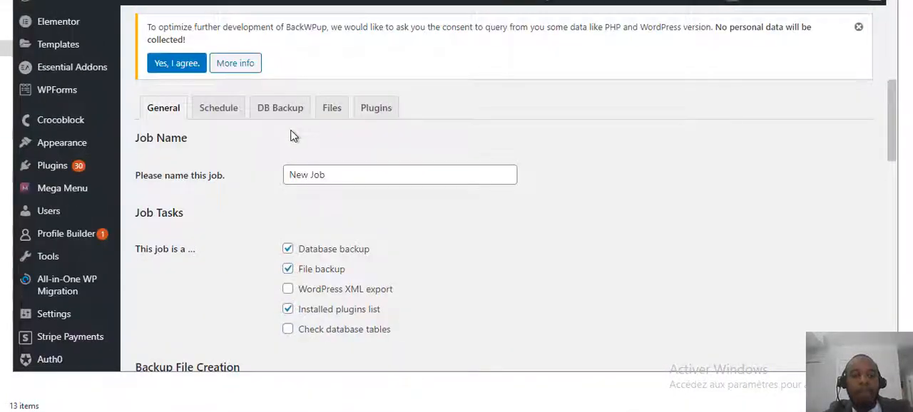
pyautogui.scroll(-2, 294, 139)
pyautogui.scroll(2, 299, 125)
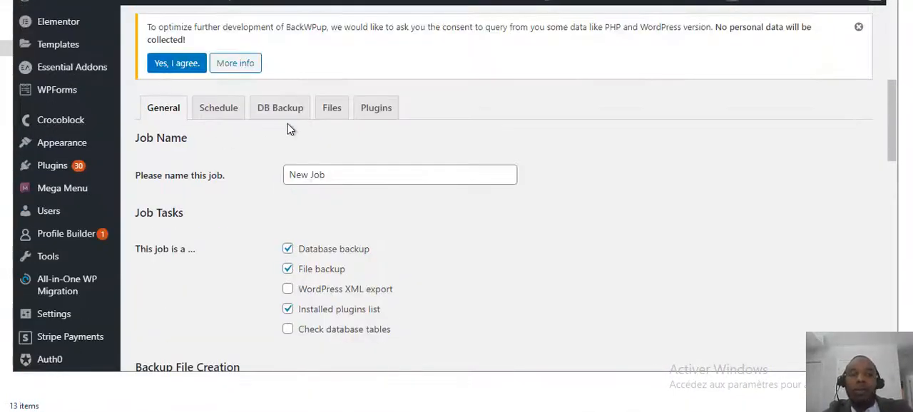
pyautogui.moveTo(72, 90)
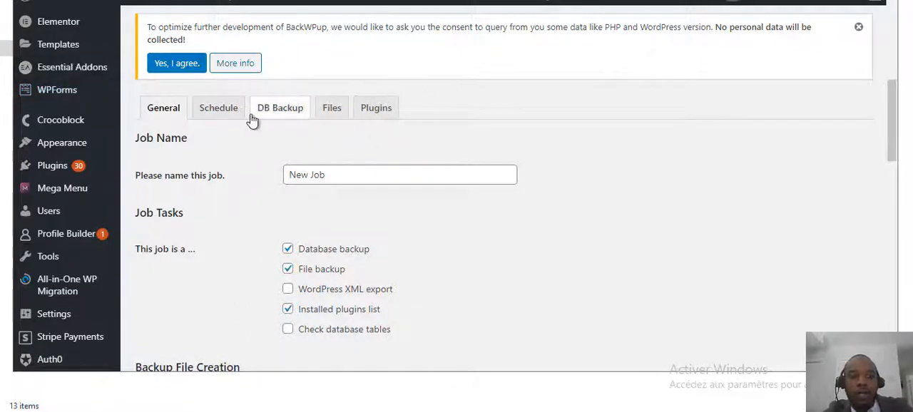
pyautogui.click(356, 167)
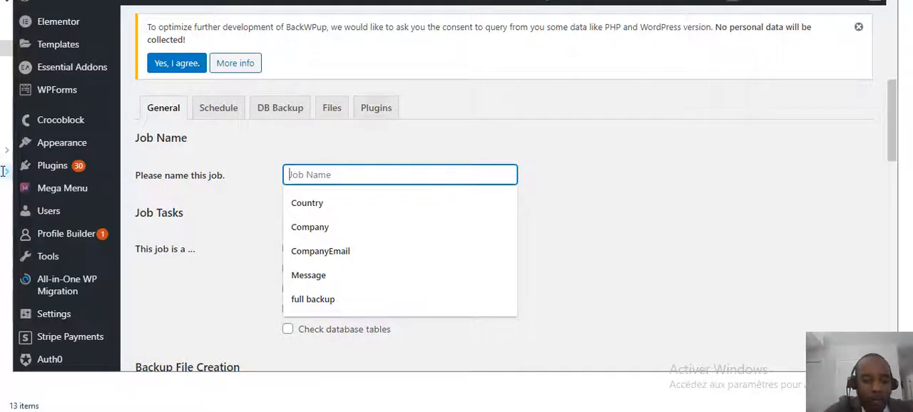
pyautogui.write('BAch')
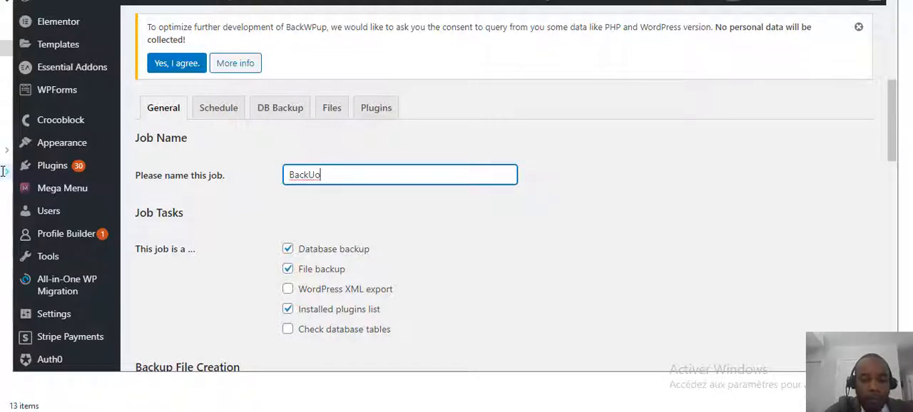
pyautogui.press('BackSpace')
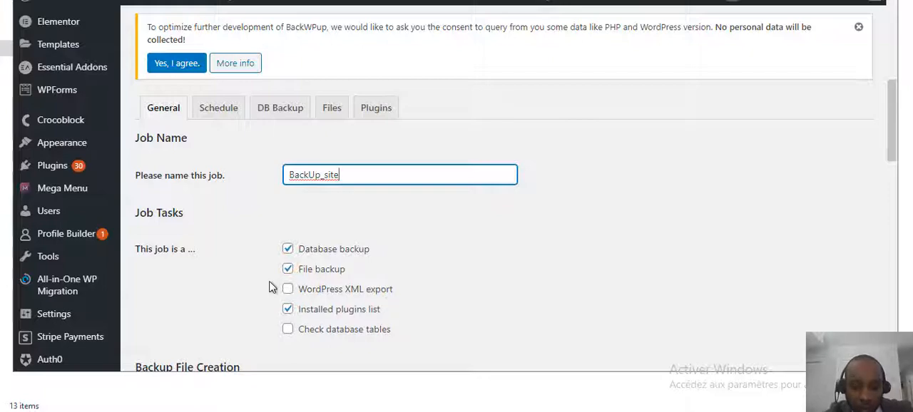
# Set the job's destinations to Backup to Folder, Backup sent via email and Backup to Dropbox.
pyautogui.scroll(-2, 363, 337)
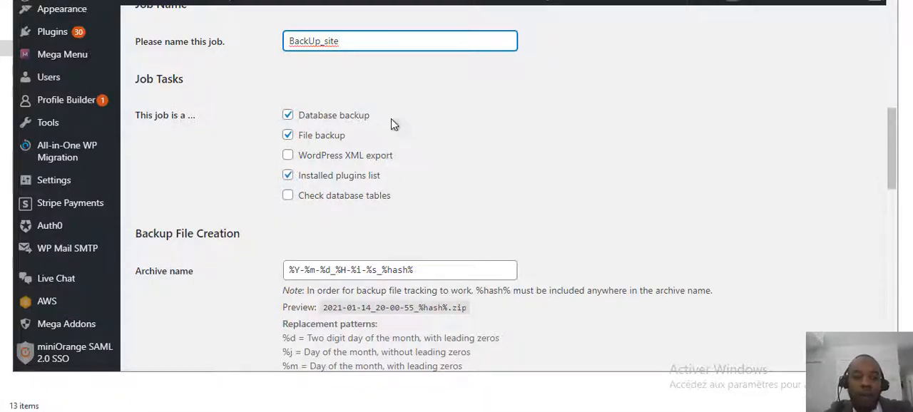
pyautogui.moveTo(371, 115); pyautogui.dragTo(298, 122)
pyautogui.scroll(-2, 397, 196)
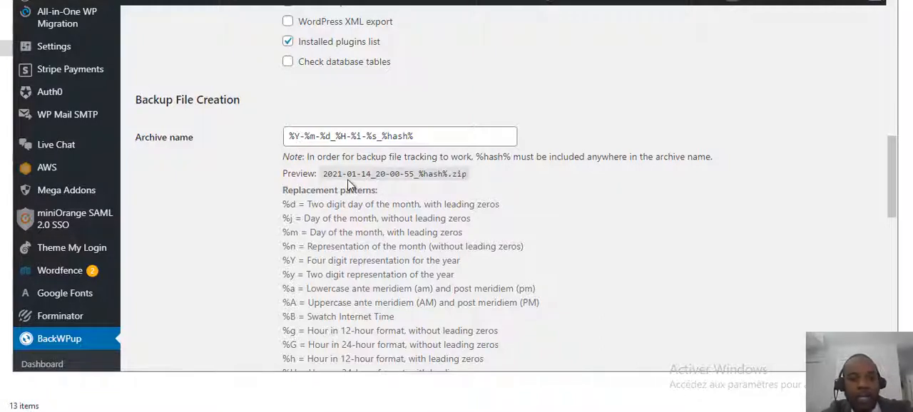
pyautogui.scroll(-5, 464, 199)
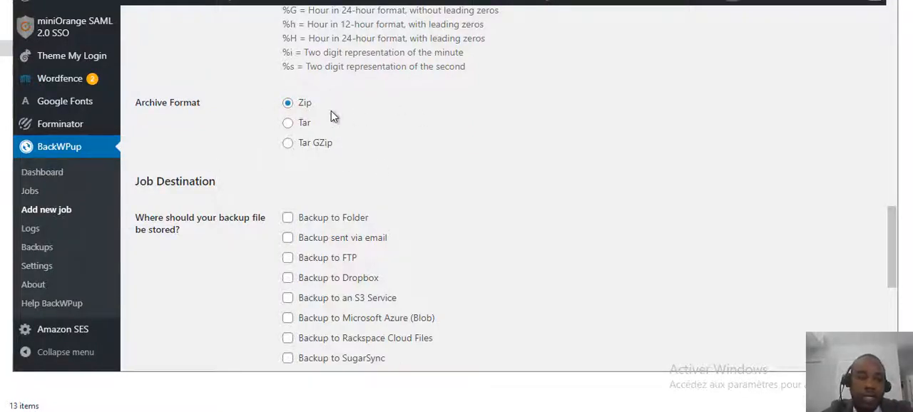
pyautogui.scroll(-3, 257, 193)
pyautogui.scroll(-1, 221, 135)
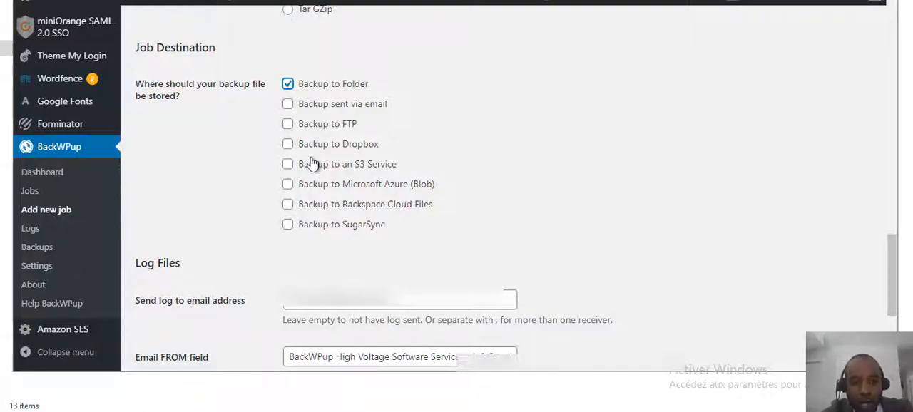
pyautogui.click(288, 105)
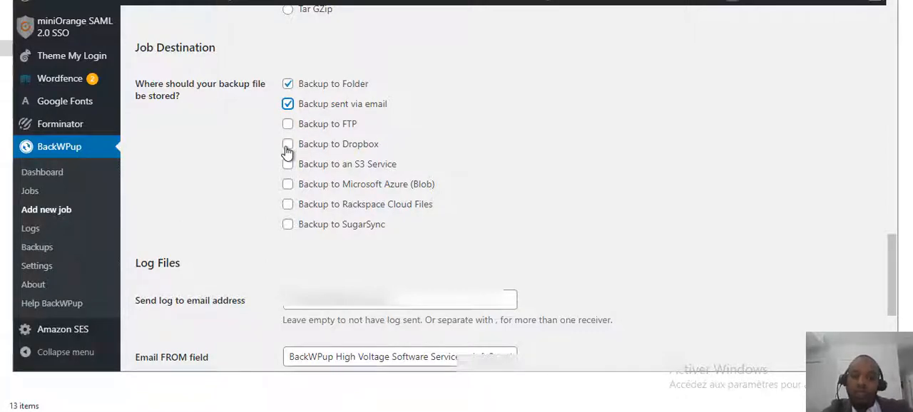
pyautogui.click(287, 146)
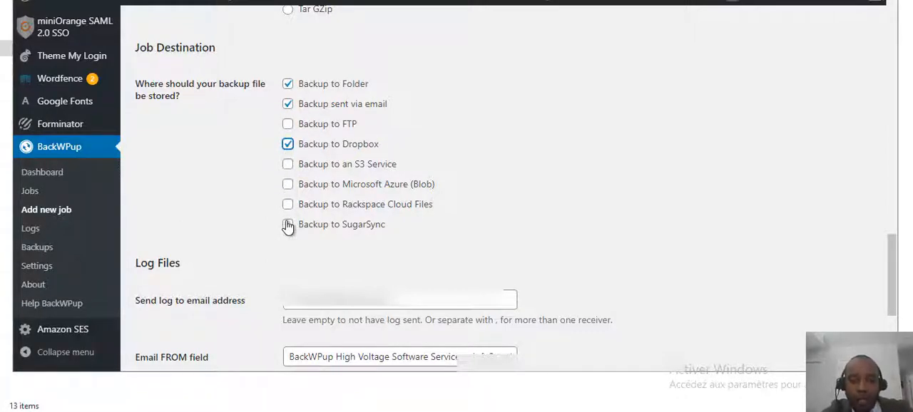
pyautogui.scroll(1, 401, 150)
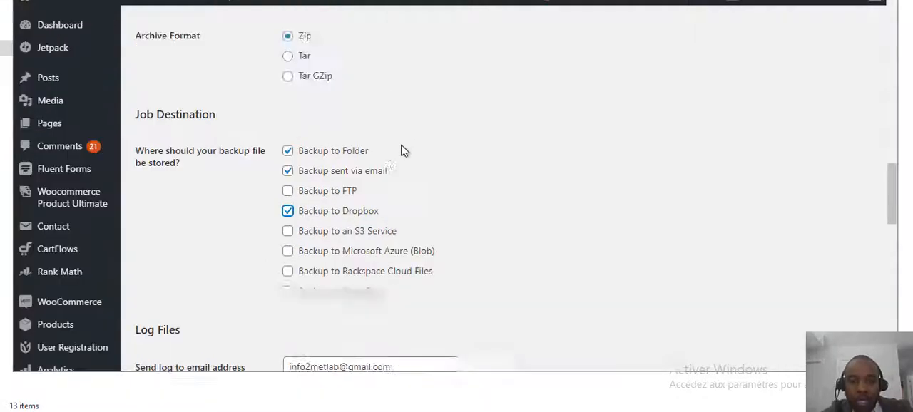
# Remove Backup to Dropbox and Backup sent via email from the job's destinations, keeping only Backup to Folder.
pyautogui.scroll(10, 401, 150)
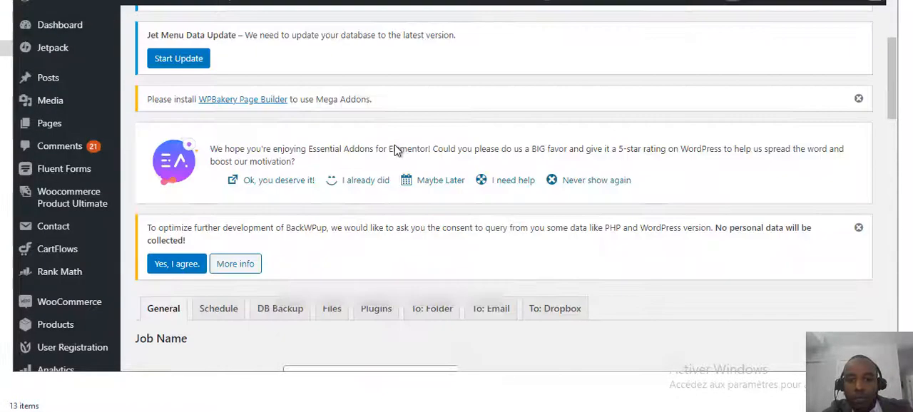
pyautogui.scroll(-3, 406, 196)
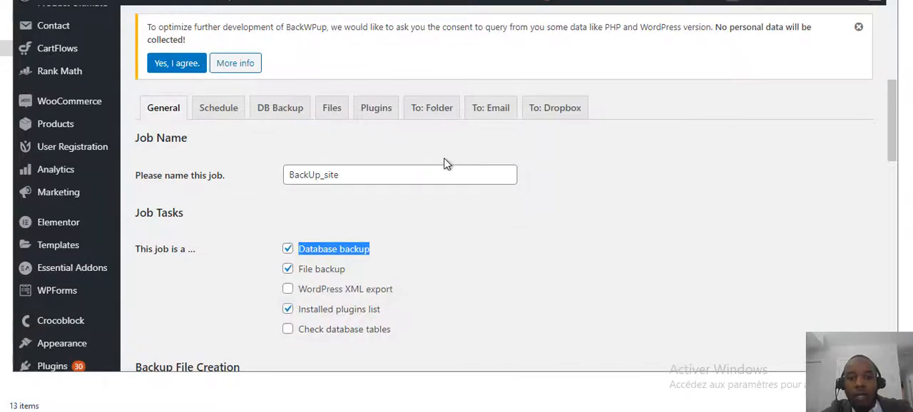
pyautogui.scroll(-8, 326, 269)
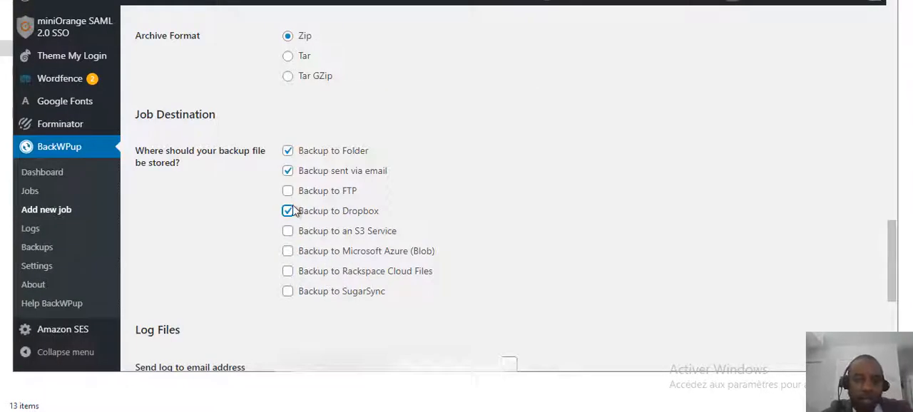
pyautogui.click(289, 211)
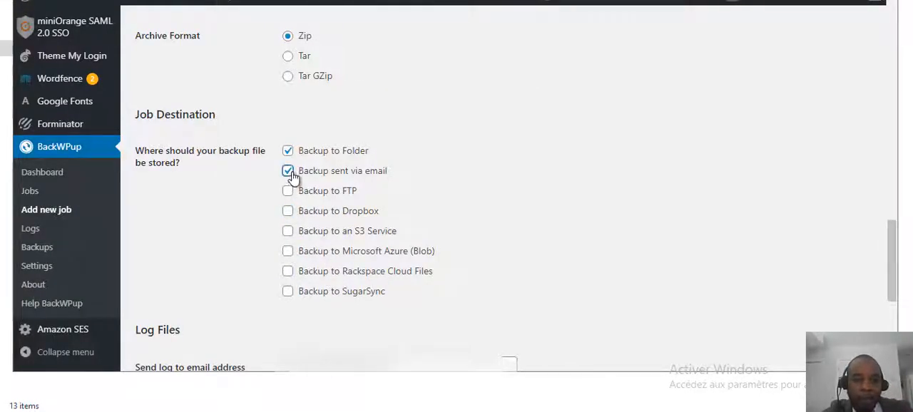
pyautogui.click(289, 172)
# Clear the log recipient's email address, delete the sender details from the Email FROM field and save the job's general settings.
pyautogui.scroll(-3, 297, 300)
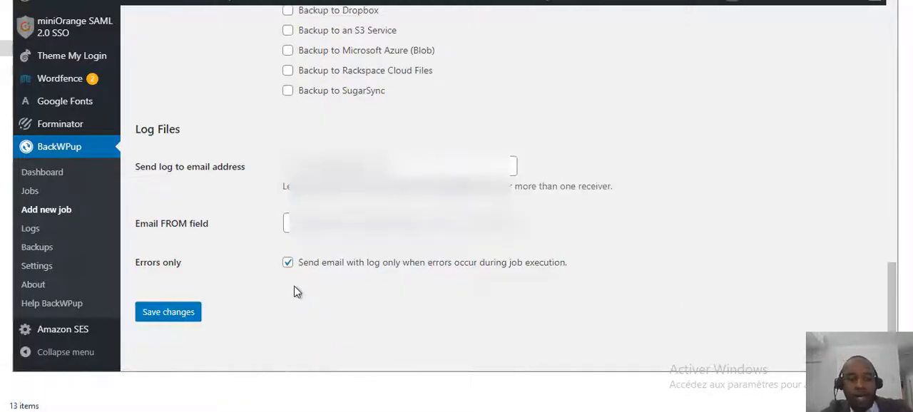
pyautogui.click(204, 170)
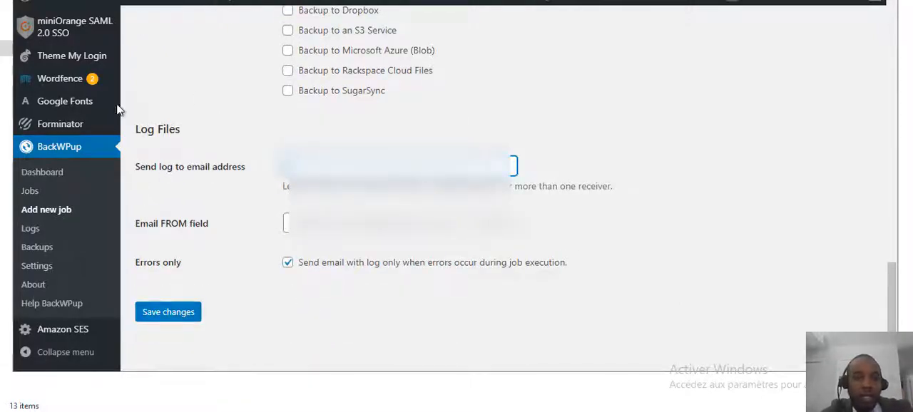
pyautogui.click(332, 168)
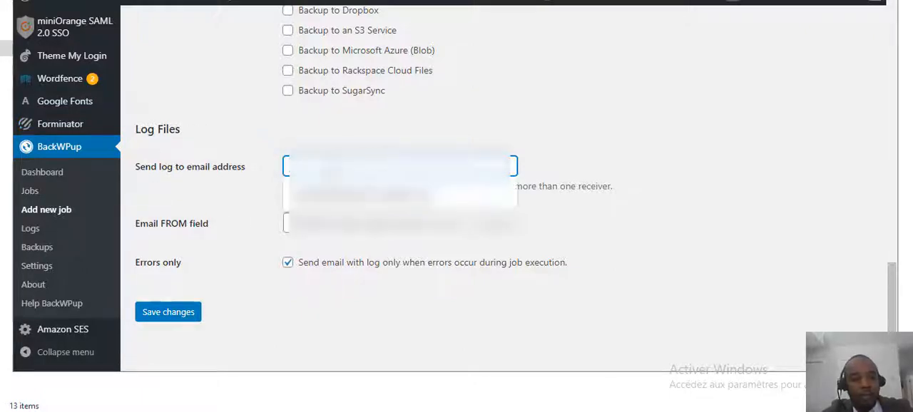
pyautogui.click(282, 122)
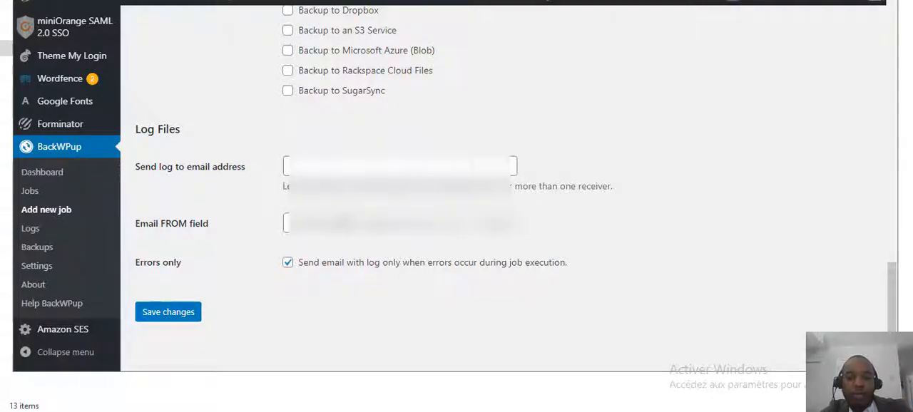
pyautogui.moveTo(293, 224); pyautogui.dragTo(646, 261)
pyautogui.press('BackSpace')
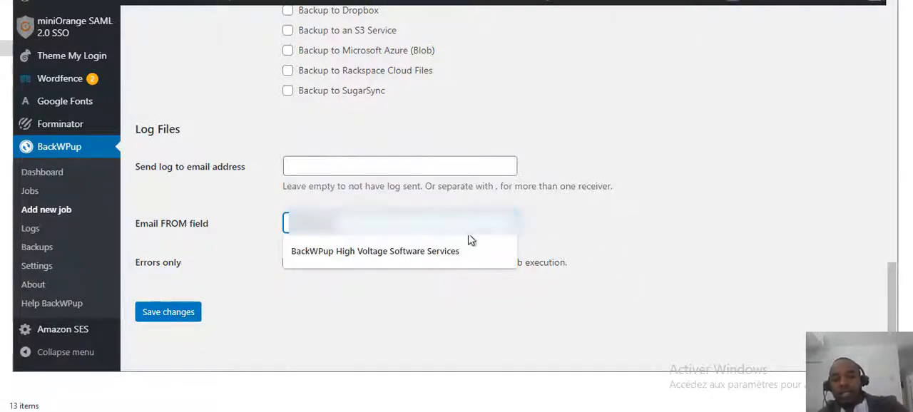
pyautogui.click(219, 186)
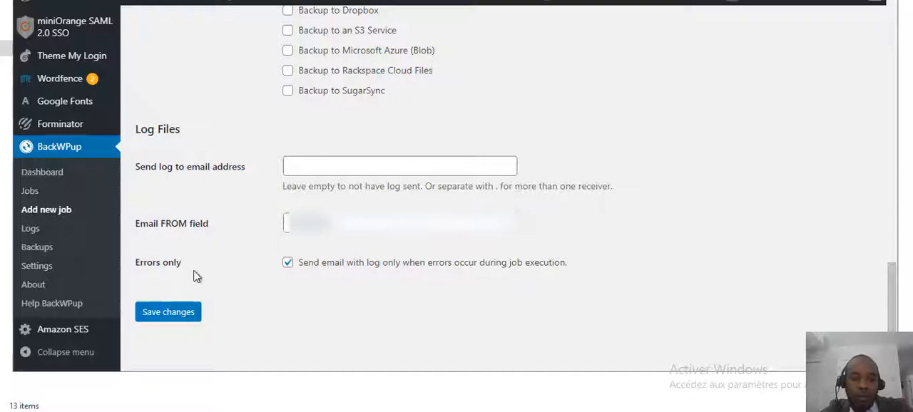
pyautogui.click(188, 312)
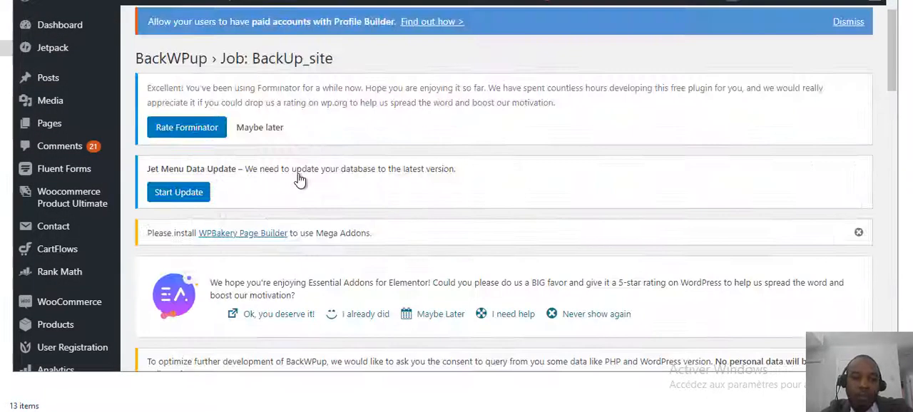
# Open the job's schedule settings and set the job to start with WordPress cron.
pyautogui.scroll(-5, 356, 178)
pyautogui.click(219, 108)
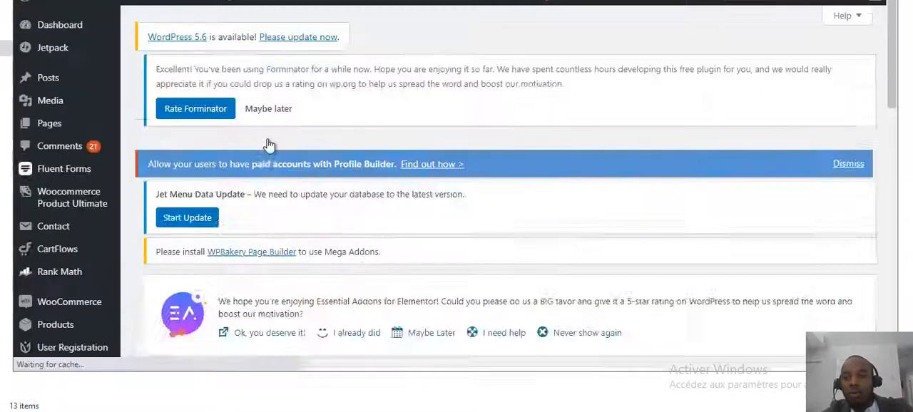
pyautogui.scroll(-2, 355, 205)
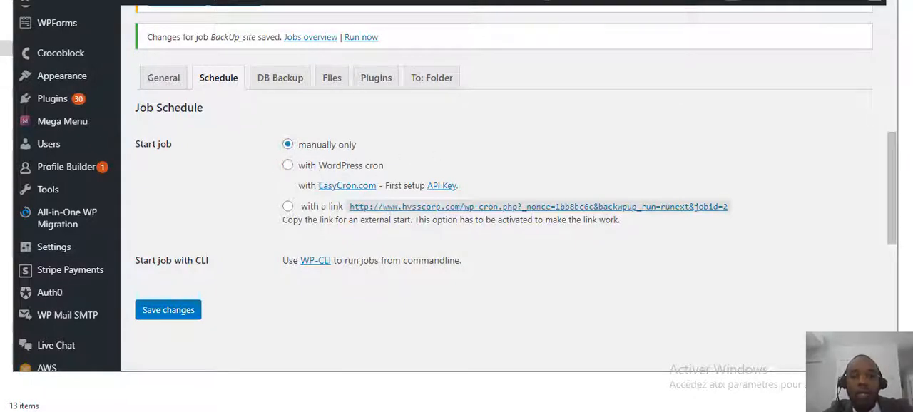
pyautogui.scroll(-1, 287, 80)
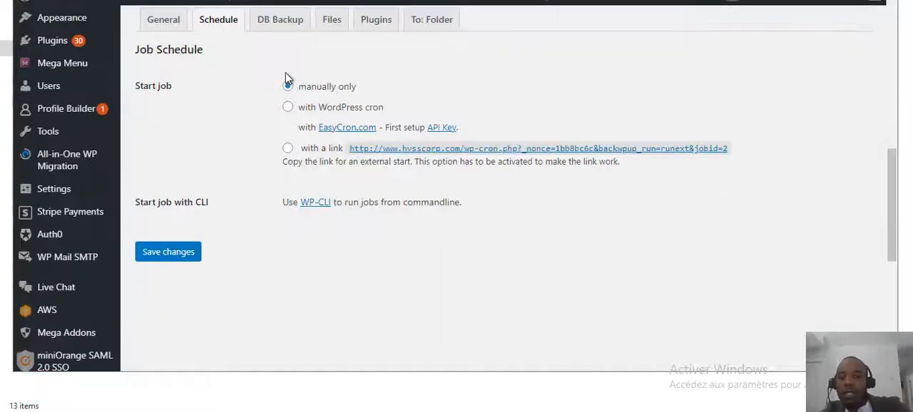
pyautogui.click(290, 109)
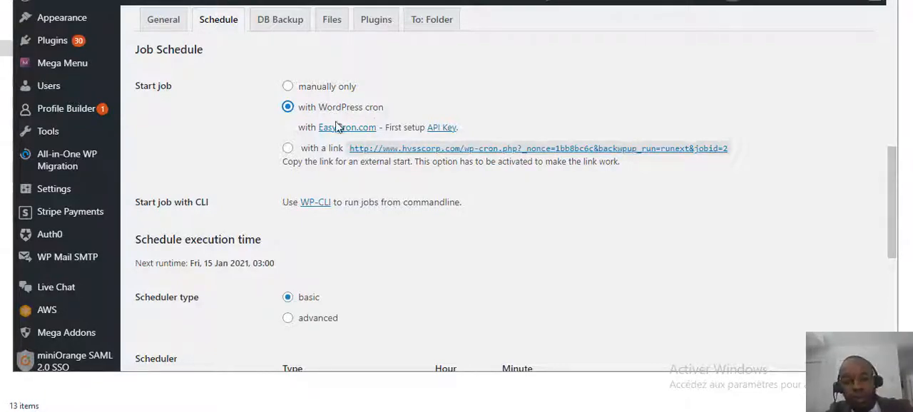
# Using the basic scheduler type, schedule the job to run weekly on Sunday at hour 3, minute 0.
pyautogui.scroll(-2, 288, 212)
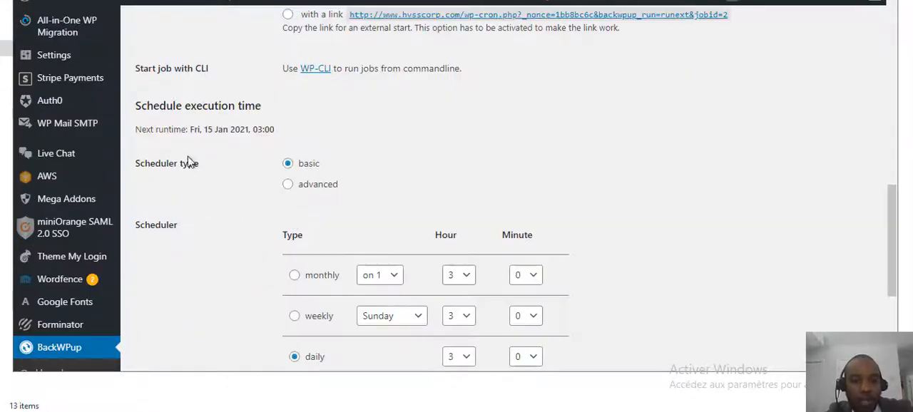
pyautogui.click(288, 184)
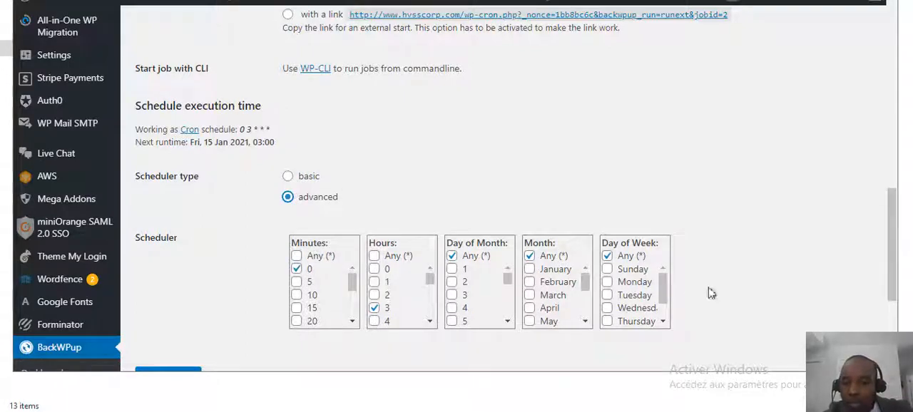
pyautogui.click(288, 176)
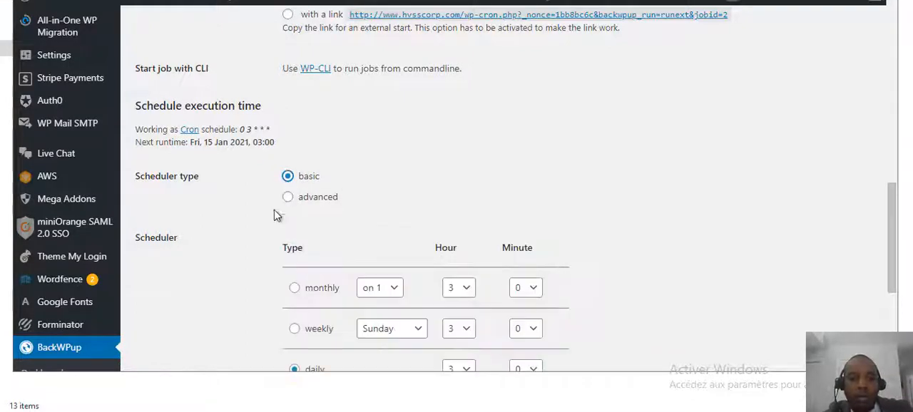
pyautogui.scroll(-3, 382, 259)
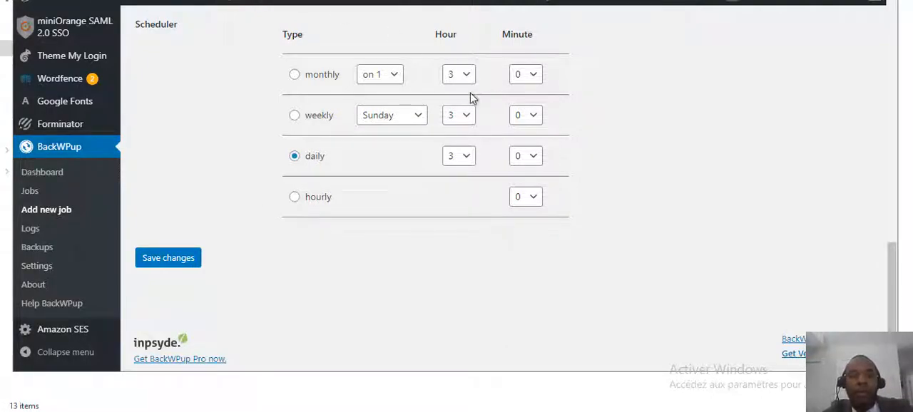
pyautogui.click(293, 117)
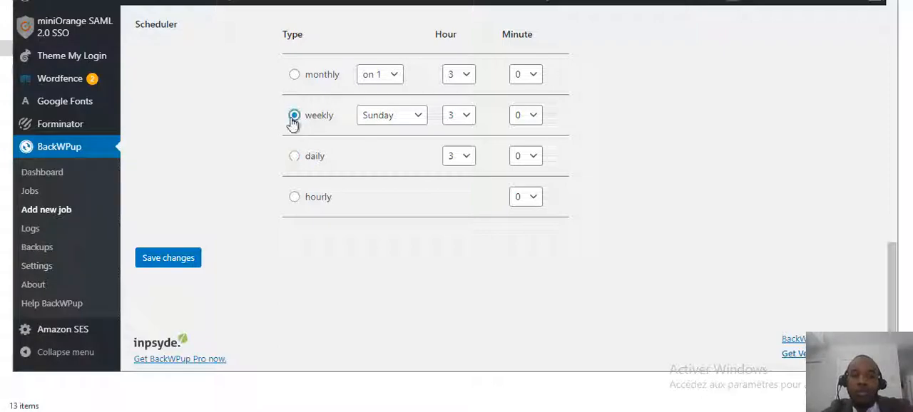
pyautogui.click(416, 122)
pyautogui.click(416, 123)
pyautogui.click(467, 116)
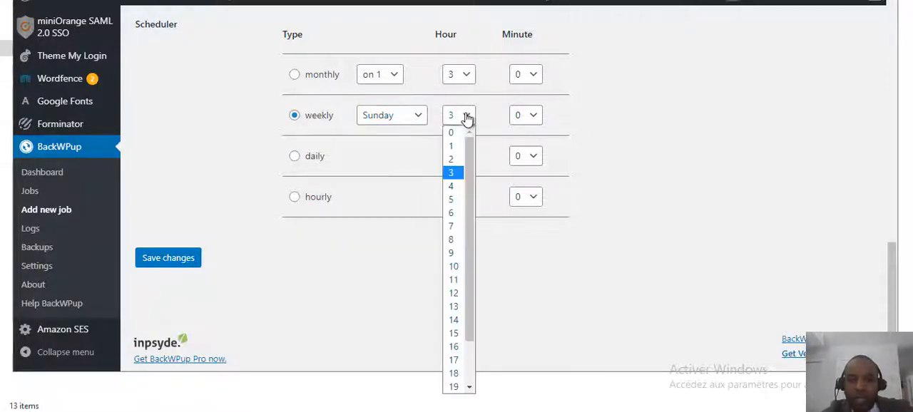
pyautogui.click(467, 118)
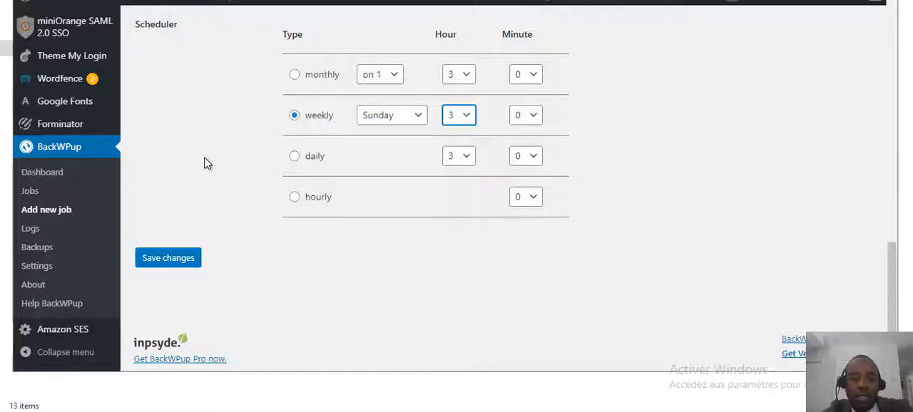
# Open the job's database backup settings, review the tables to back up and set the backup file name to mysite_wordpress.
pyautogui.scroll(1, 317, 104)
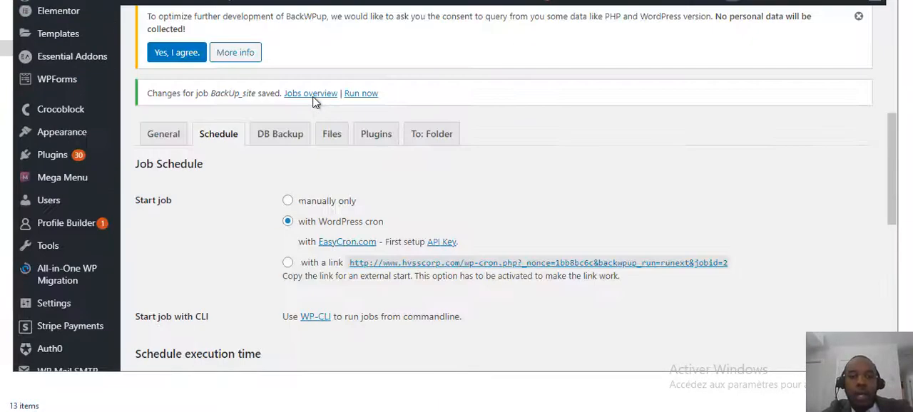
pyautogui.scroll(6, 312, 112)
pyautogui.scroll(-6, 312, 112)
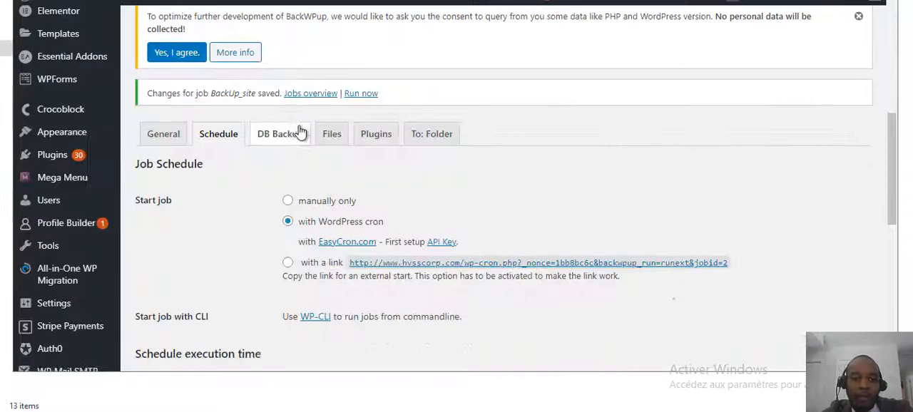
pyautogui.click(291, 141)
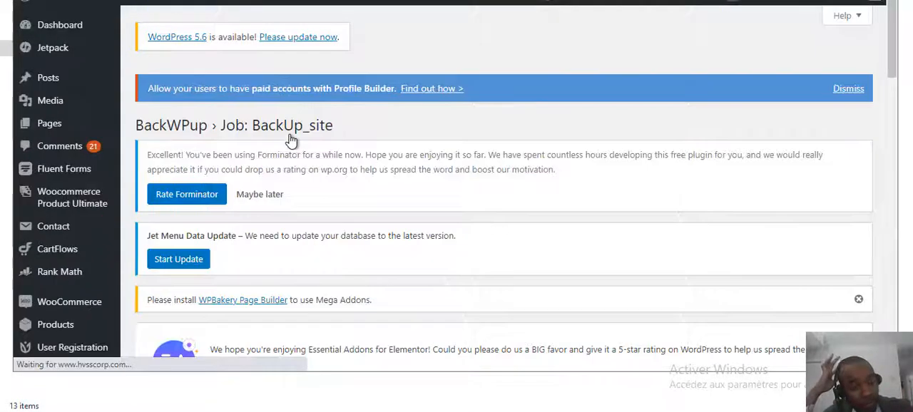
pyautogui.scroll(-5, 278, 146)
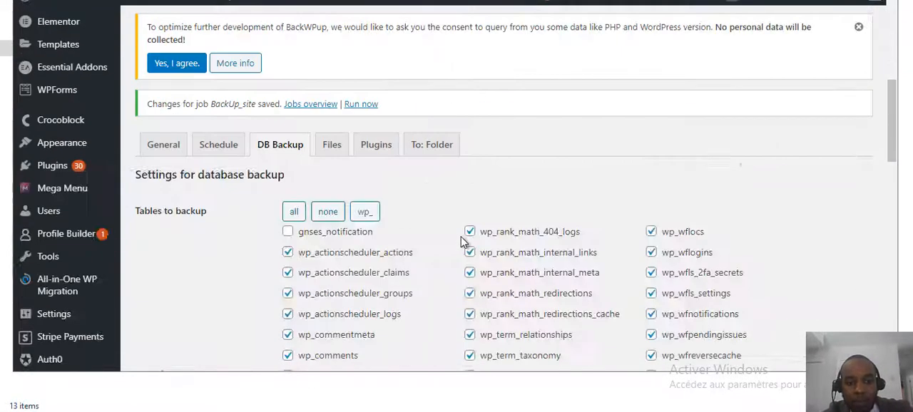
pyautogui.scroll(-2, 461, 242)
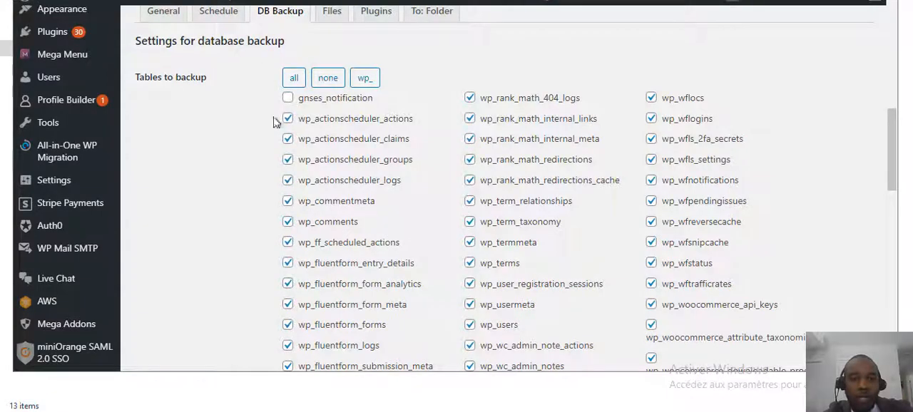
pyautogui.scroll(-3, 460, 227)
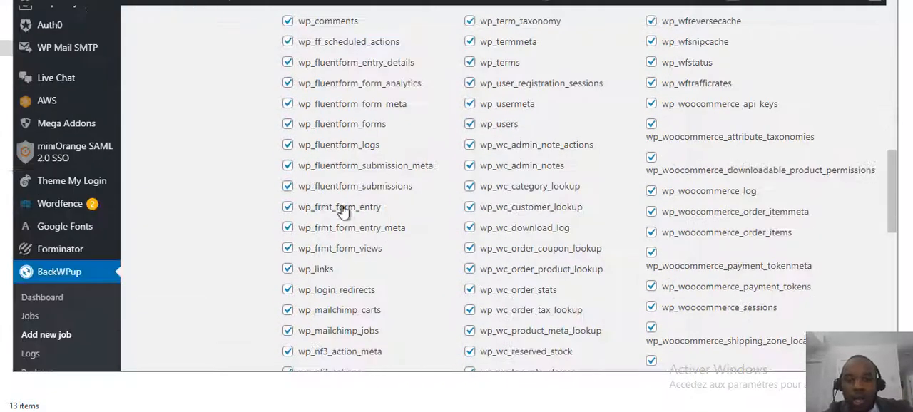
pyautogui.scroll(-8, 389, 237)
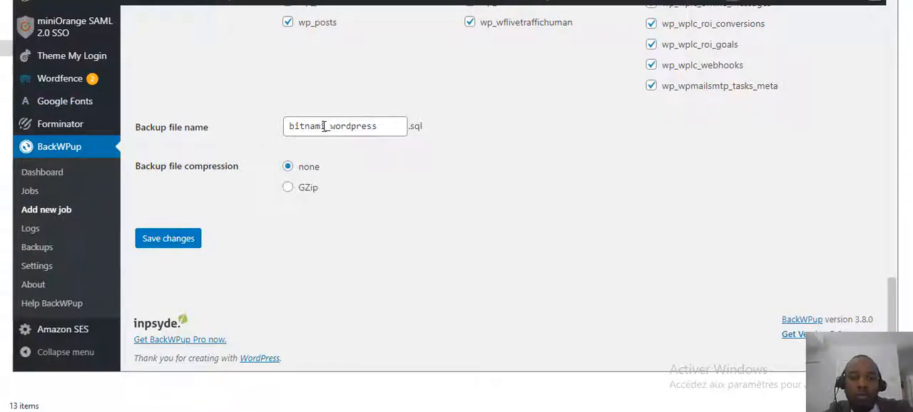
pyautogui.moveTo(327, 131); pyautogui.dragTo(245, 124)
pyautogui.write('mysite')
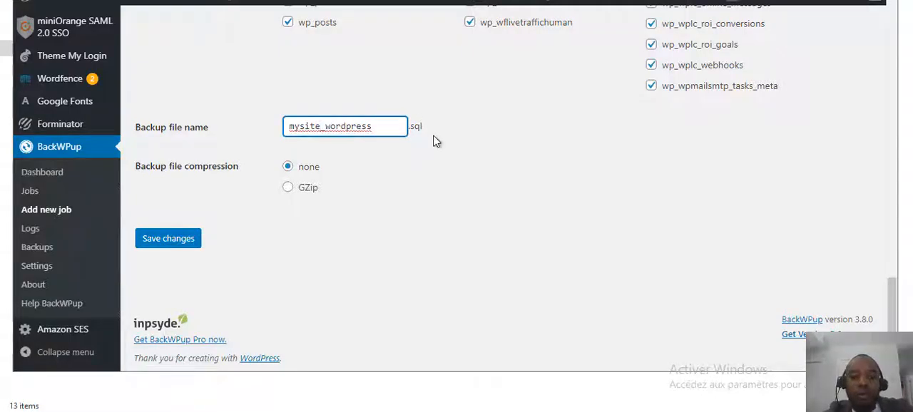
# Open the job's file backup settings and look over the install, content and plugins folders with their exclusions.
pyautogui.scroll(15, 437, 142)
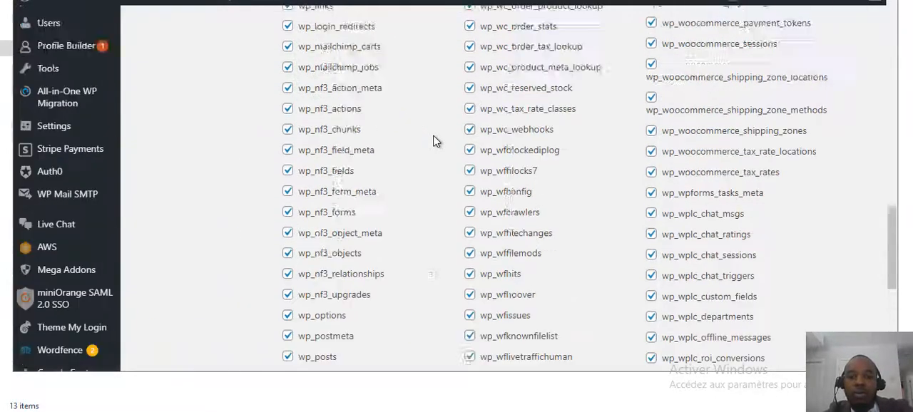
pyautogui.scroll(2, 436, 141)
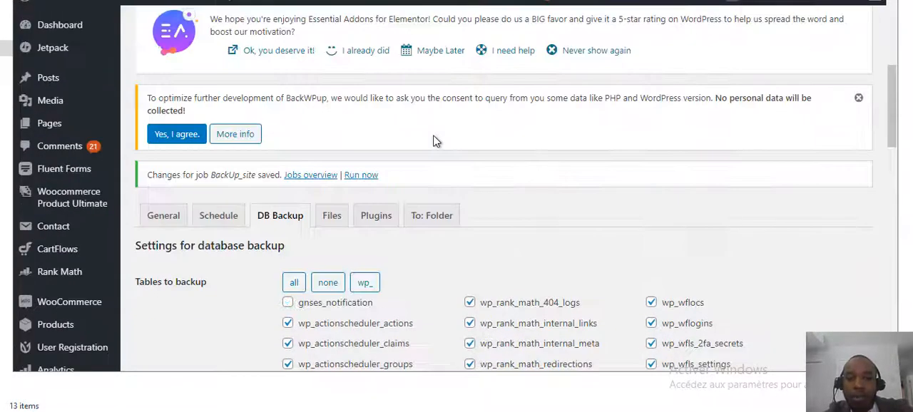
pyautogui.click(336, 217)
pyautogui.scroll(-3, 476, 209)
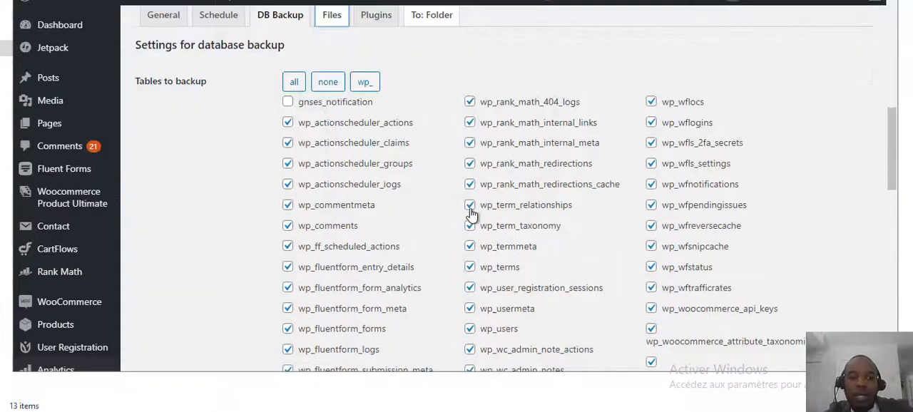
pyautogui.scroll(-8, 471, 200)
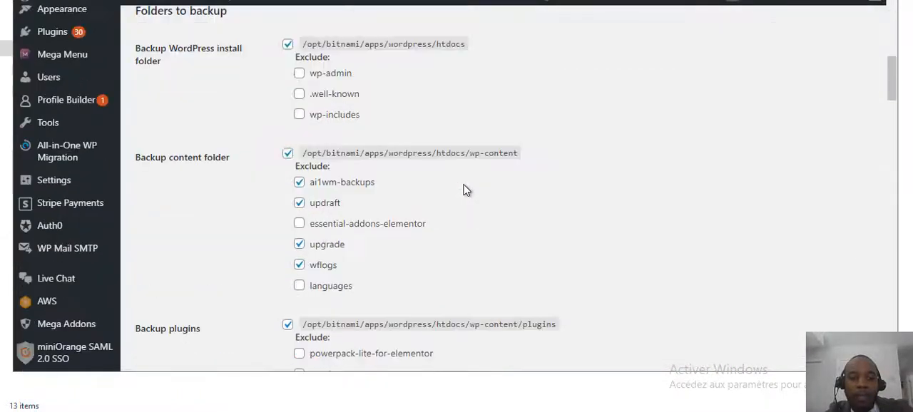
pyautogui.scroll(1, 465, 189)
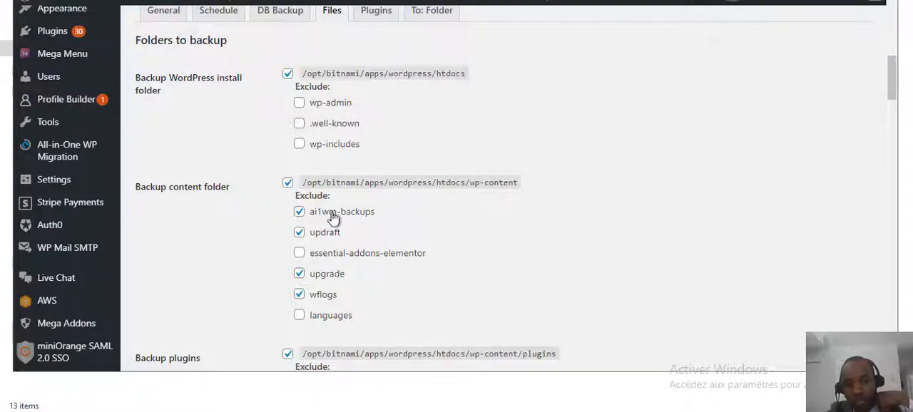
pyautogui.scroll(-3, 419, 225)
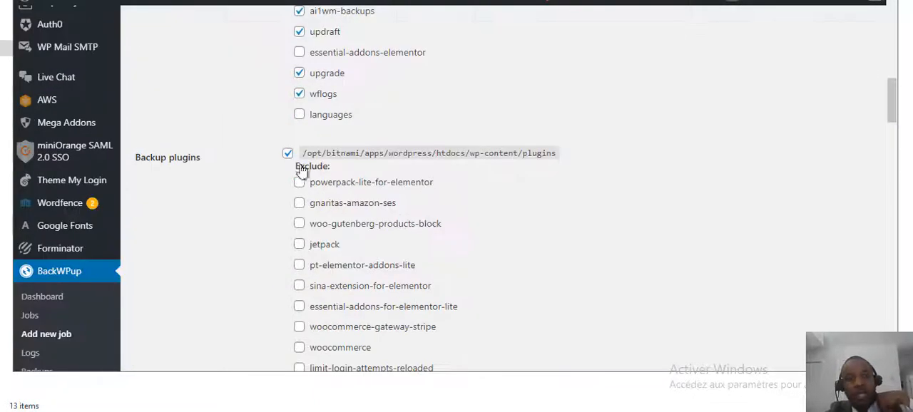
# Exclude the plugins powerpack-lite-for-elementor, jetpack, woo-gutenberg-products-block, pt-elementor-addons-lite and sina-extension-for-elementor from the file backup.
pyautogui.scroll(-15, 351, 187)
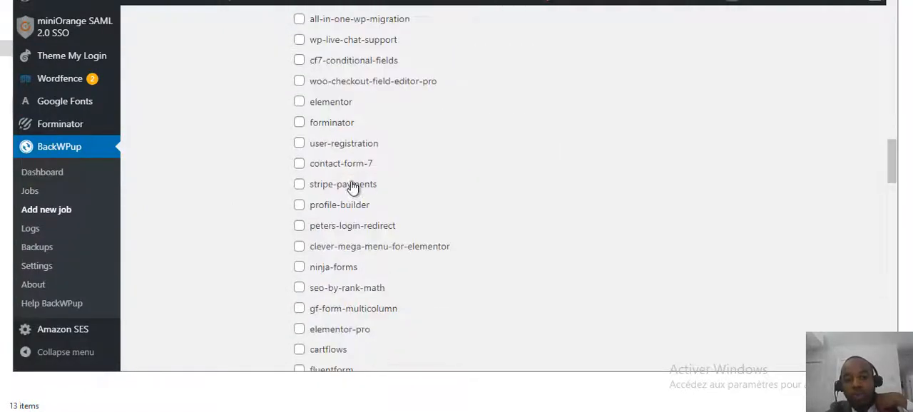
pyautogui.scroll(-1, 349, 205)
pyautogui.scroll(11, 349, 204)
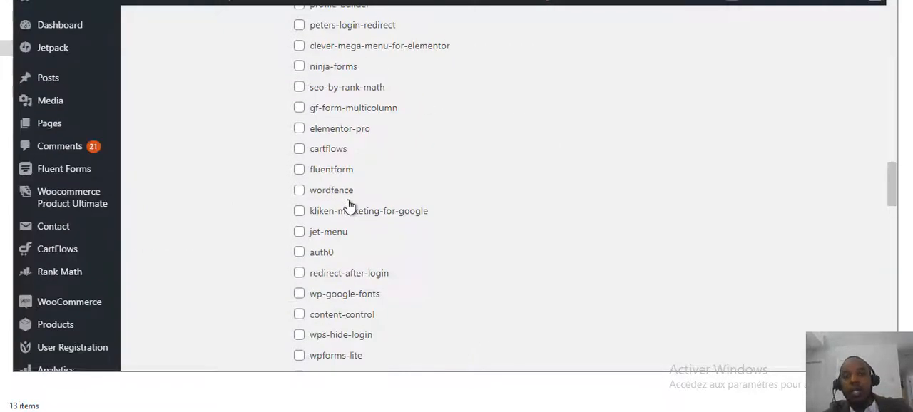
pyautogui.scroll(3, 347, 204)
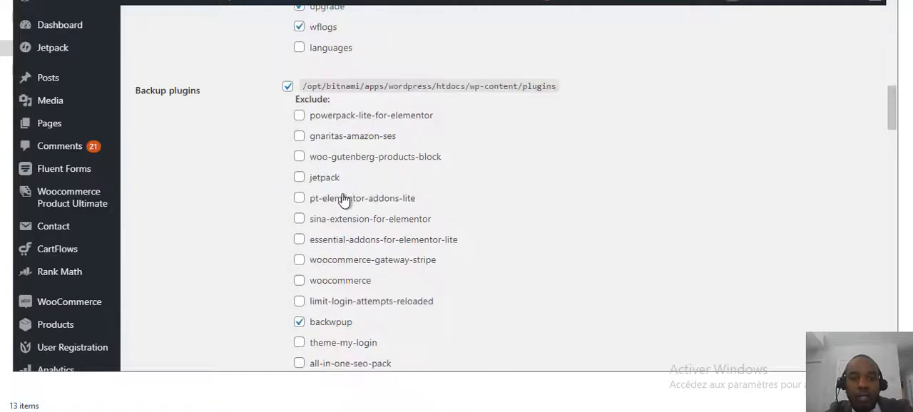
pyautogui.click(299, 116)
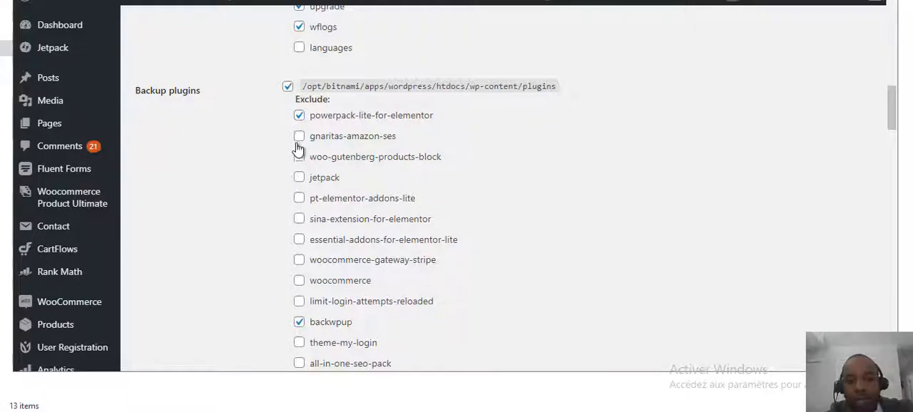
pyautogui.click(299, 177)
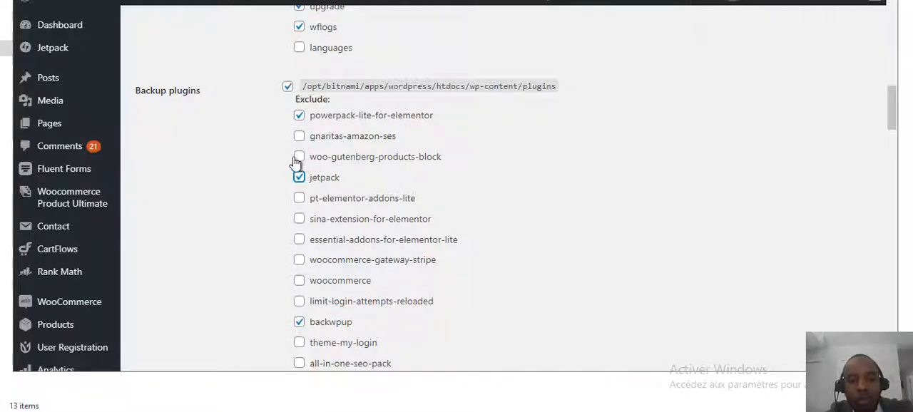
pyautogui.click(299, 157)
pyautogui.click(299, 199)
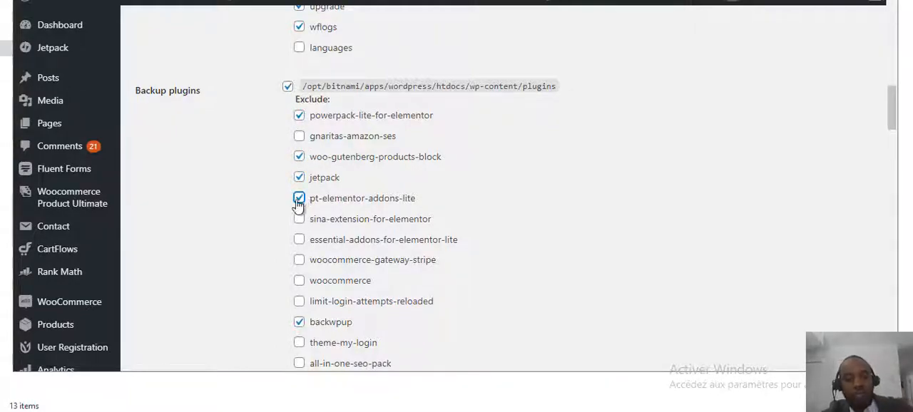
pyautogui.click(299, 219)
# Look over the remaining plugin exclusions and the exclusion lists for the themes and uploads folders.
pyautogui.scroll(-4, 302, 219)
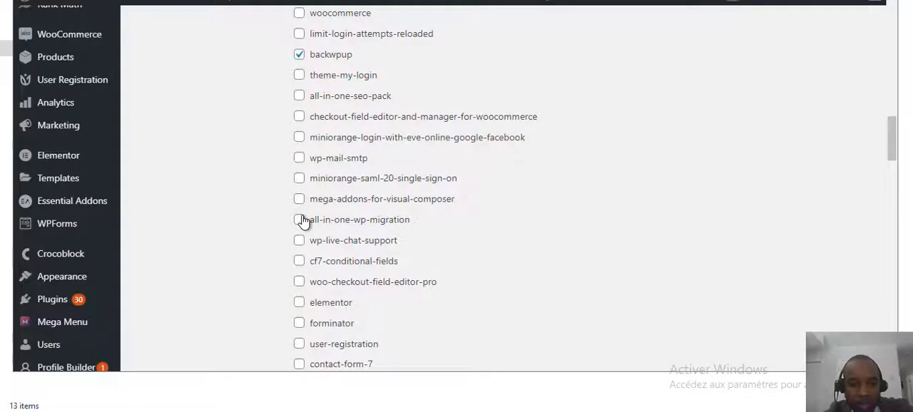
pyautogui.scroll(-5, 303, 221)
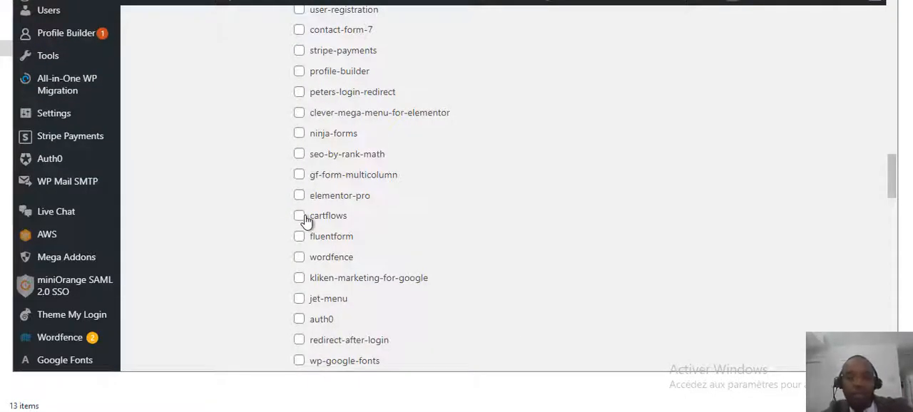
pyautogui.scroll(-2, 305, 221)
pyautogui.scroll(-5, 308, 219)
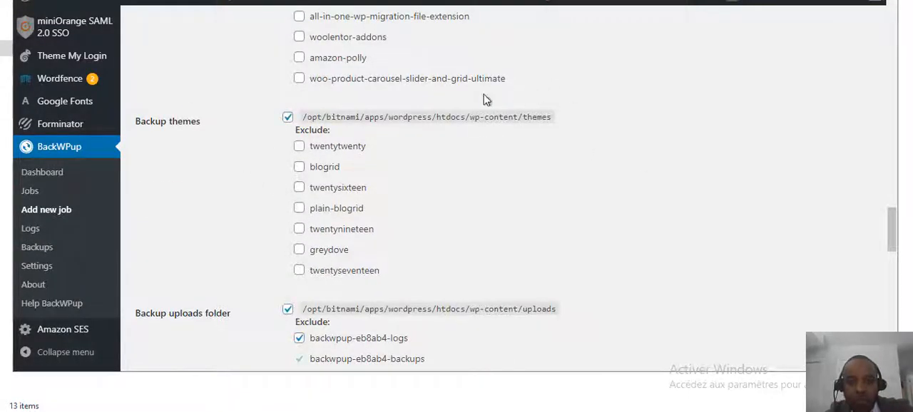
pyautogui.scroll(-2, 403, 198)
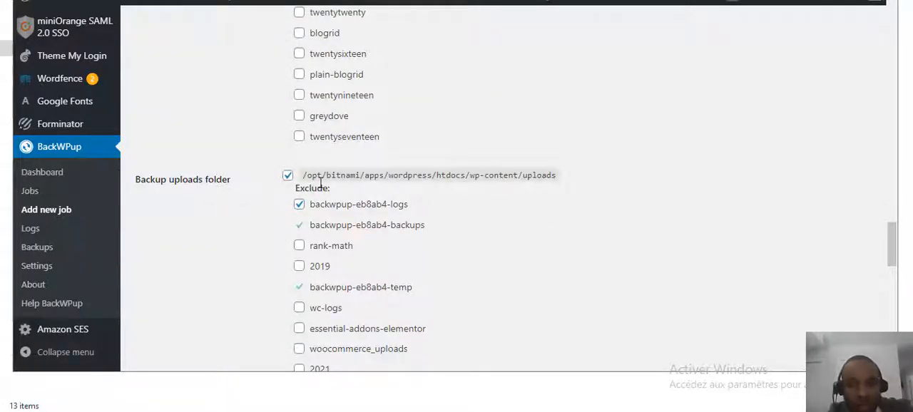
pyautogui.scroll(-3, 542, 191)
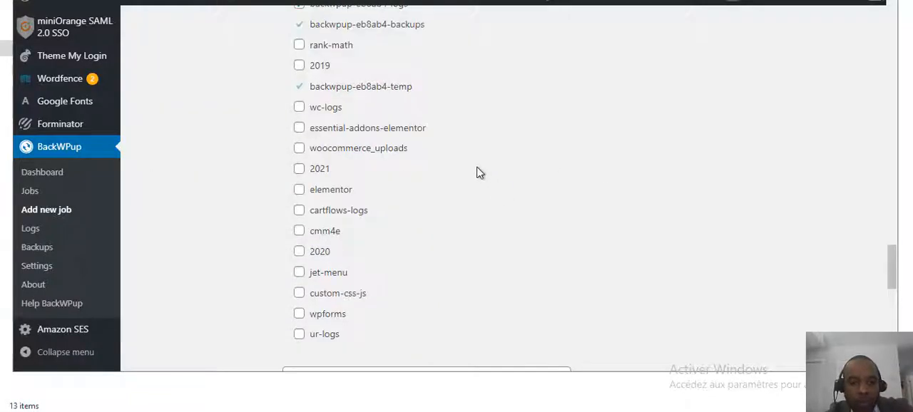
# Turn off backup of the uploads folder and turn it back on.
pyautogui.scroll(1, 479, 172)
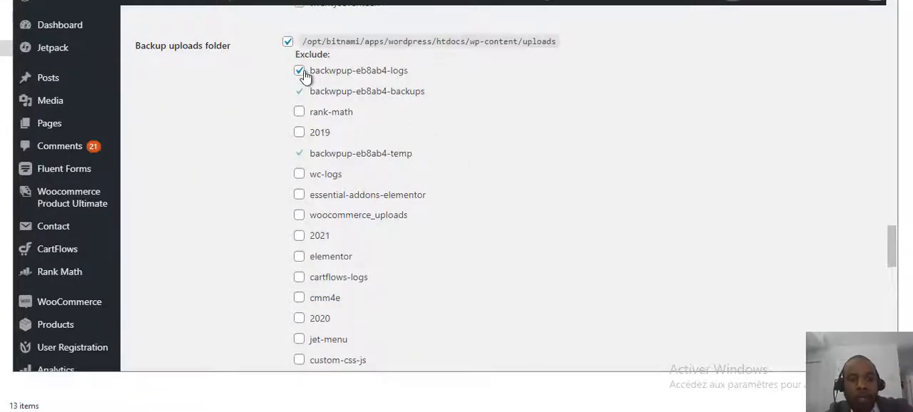
pyautogui.click(287, 44)
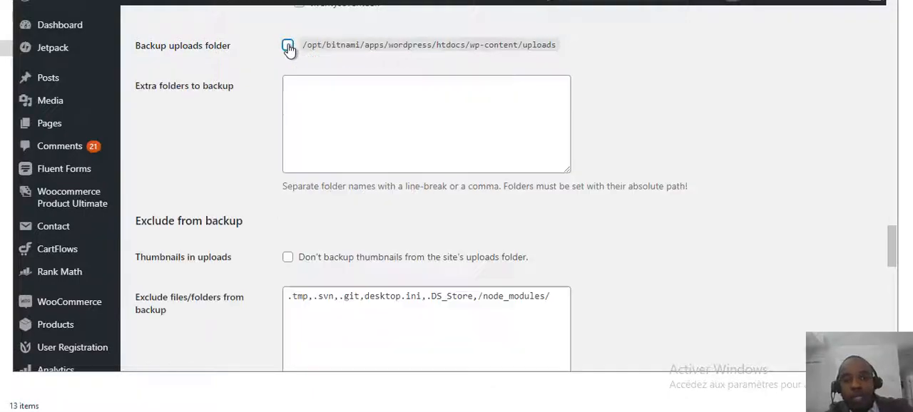
pyautogui.click(287, 46)
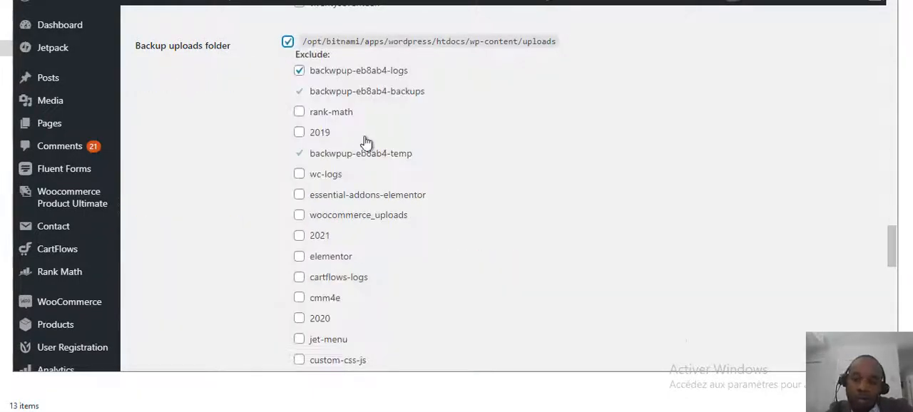
# Review the extra folders, exclude-from-backup and special options in the file backup settings.
pyautogui.scroll(-3, 364, 143)
pyautogui.scroll(-2, 365, 143)
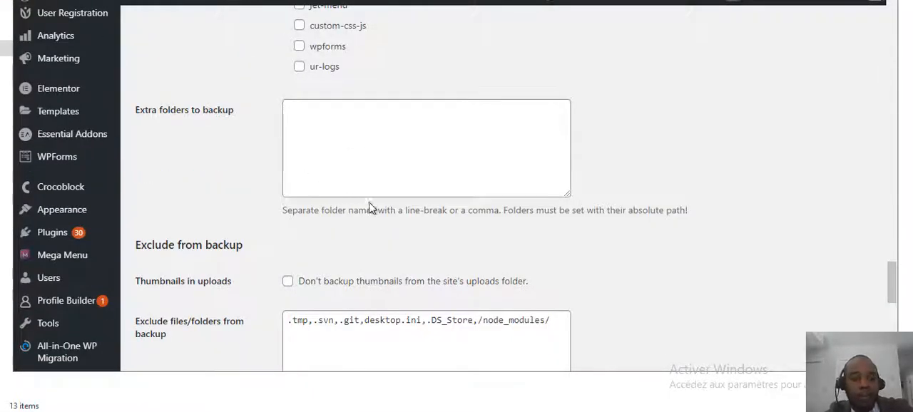
pyautogui.scroll(-3, 377, 206)
pyautogui.scroll(-2, 379, 204)
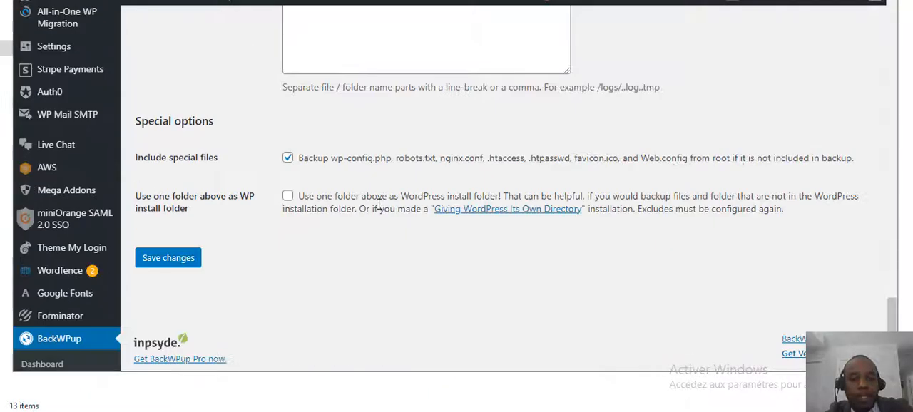
# Open the job's plugin list settings and review the plugin list file name and compression.
pyautogui.scroll(20, 379, 204)
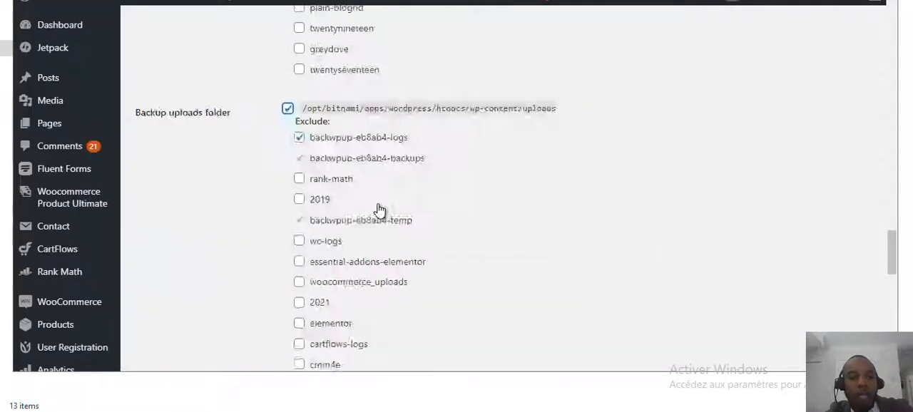
pyautogui.scroll(10, 378, 209)
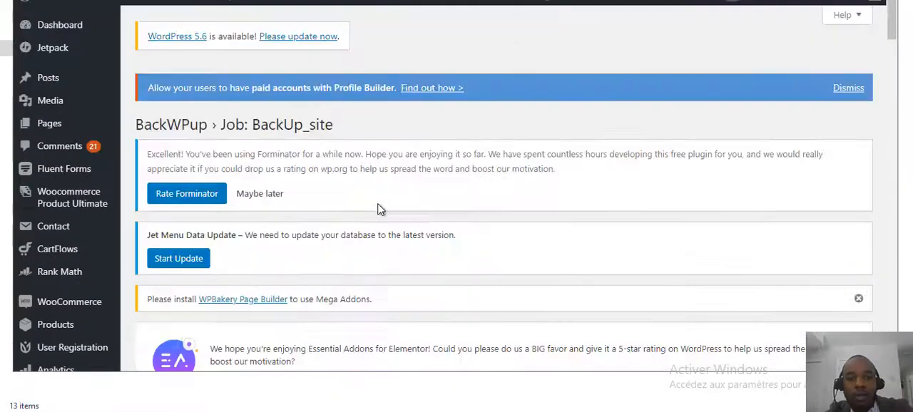
pyautogui.scroll(-5, 379, 208)
pyautogui.click(378, 147)
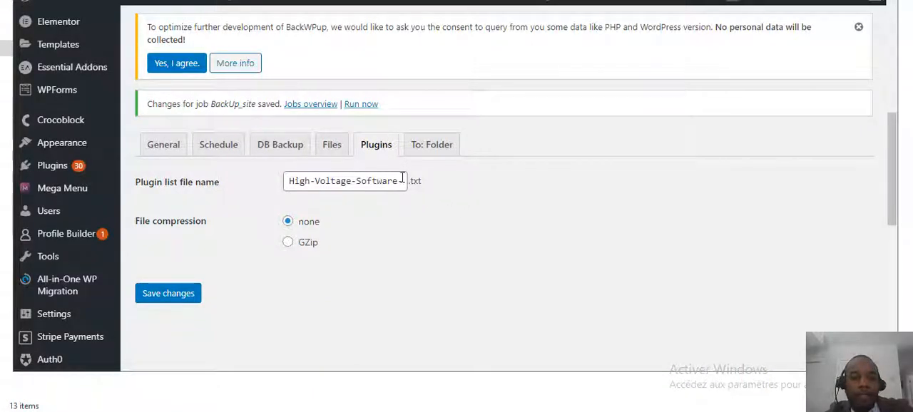
pyautogui.moveTo(401, 181); pyautogui.dragTo(273, 185)
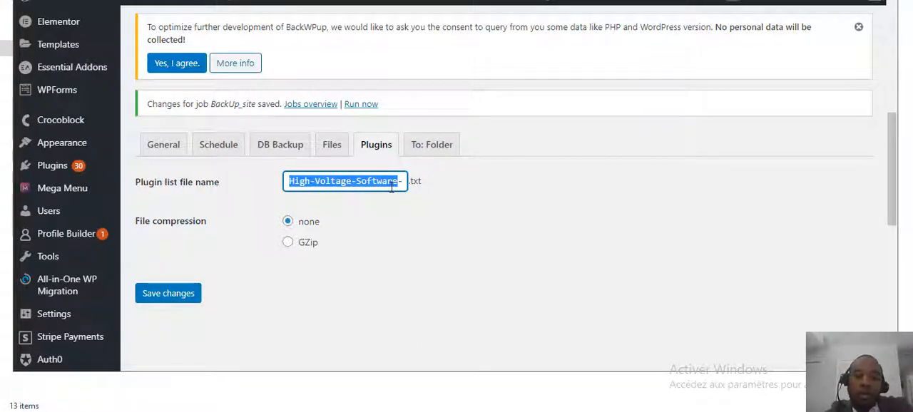
# Open the job's destination folder settings, check the backup storage folder and save the changes.
pyautogui.click(425, 145)
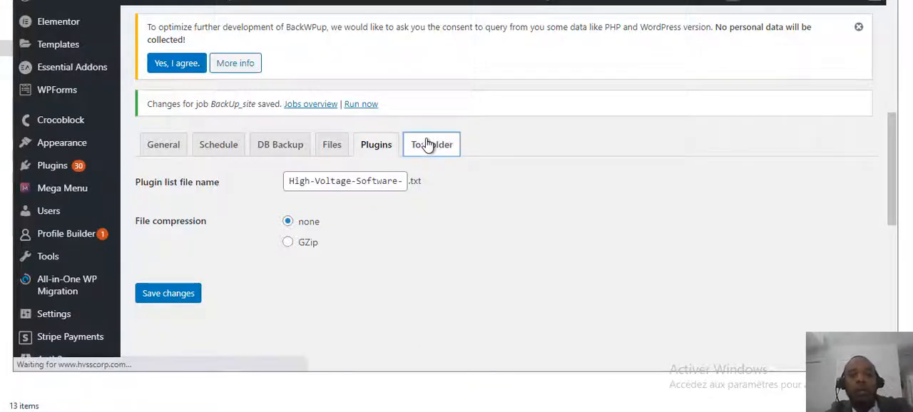
pyautogui.scroll(-10, 440, 235)
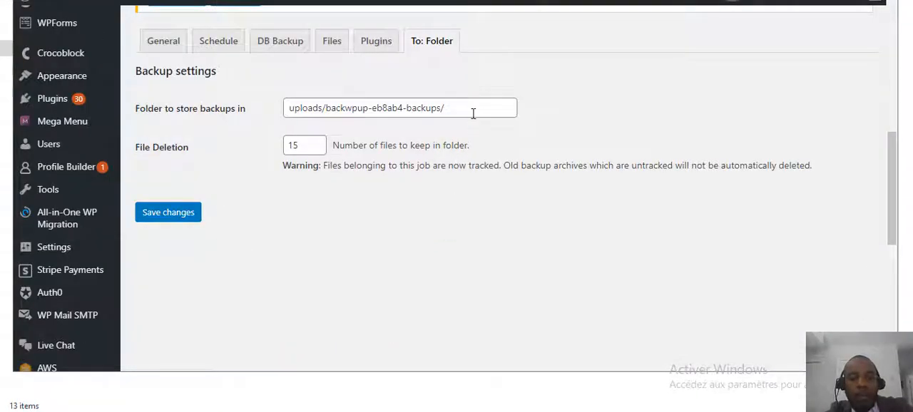
pyautogui.moveTo(474, 112); pyautogui.dragTo(265, 124)
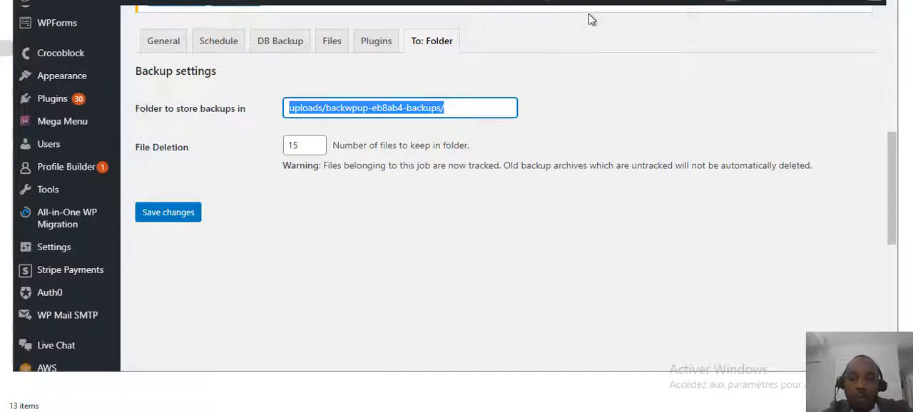
pyautogui.click(171, 216)
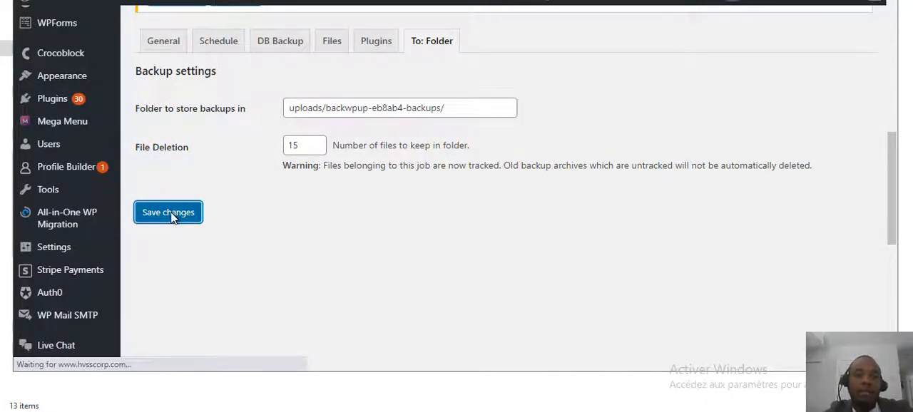
# Open the list of backup jobs, run the BackUp_site job immediately and follow its progress.
pyautogui.scroll(-4, 239, 212)
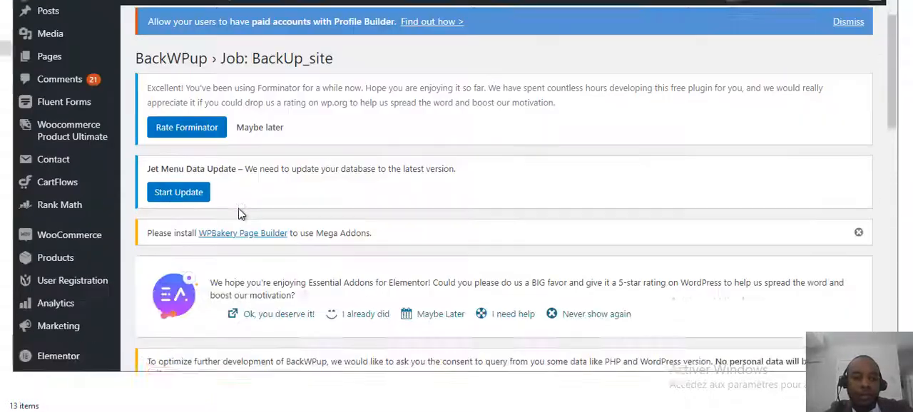
pyautogui.scroll(-3, 239, 203)
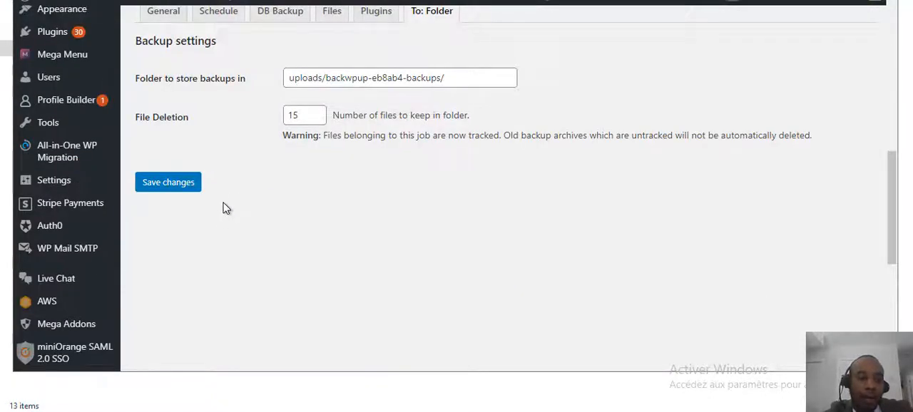
pyautogui.scroll(-5, 178, 235)
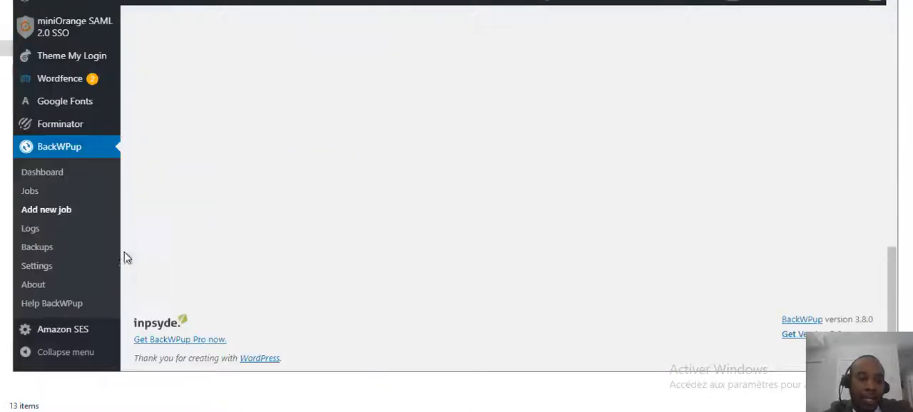
pyautogui.click(25, 198)
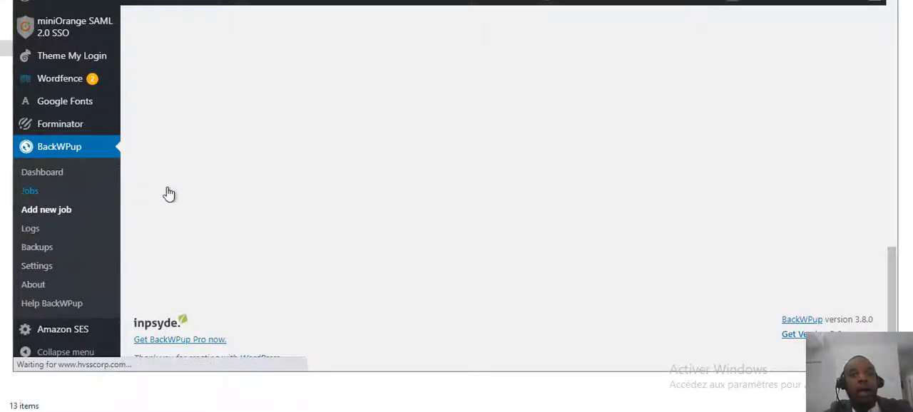
pyautogui.scroll(-6, 289, 197)
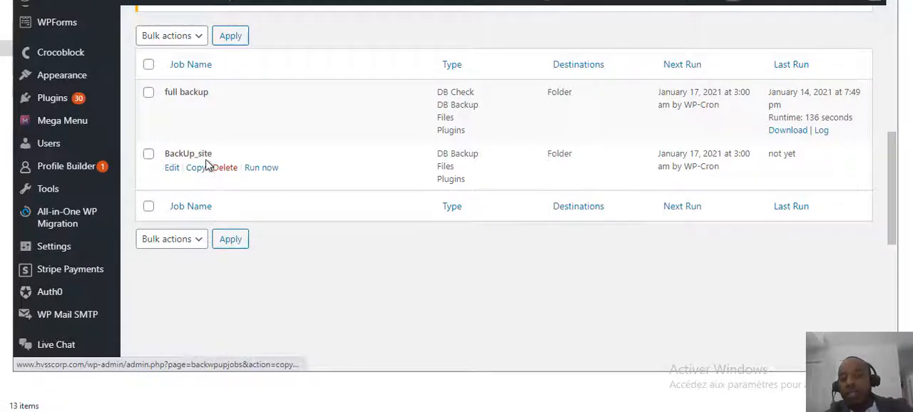
pyautogui.click(261, 168)
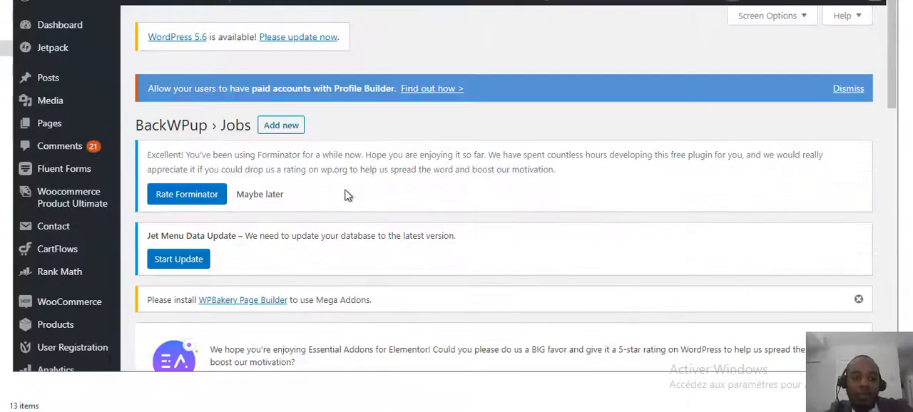
pyautogui.scroll(-4, 343, 194)
pyautogui.scroll(-2, 346, 194)
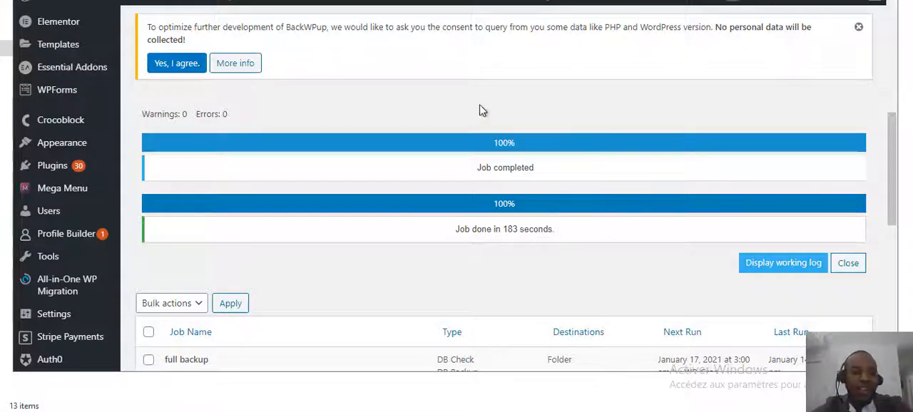
# Open the list of stored backups and download the newest archive, 2021-01-14_20-09-15_37VYVNCS02.zip.
pyautogui.scroll(-3, 70, 209)
pyautogui.scroll(-4, 70, 208)
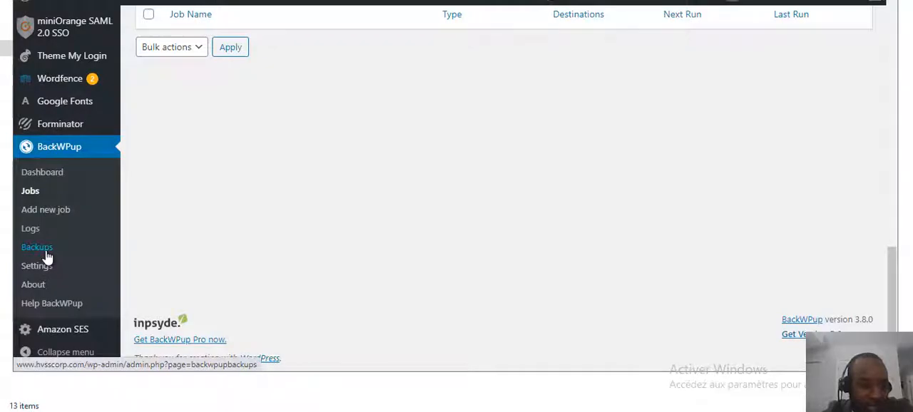
pyautogui.click(37, 247)
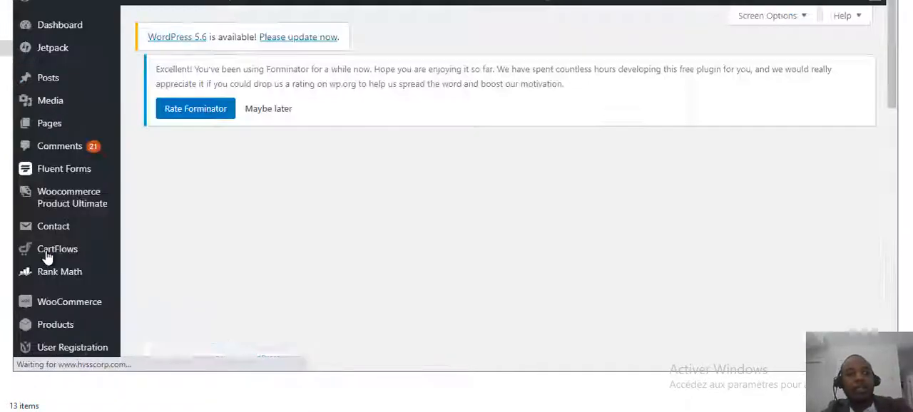
pyautogui.scroll(-5, 232, 208)
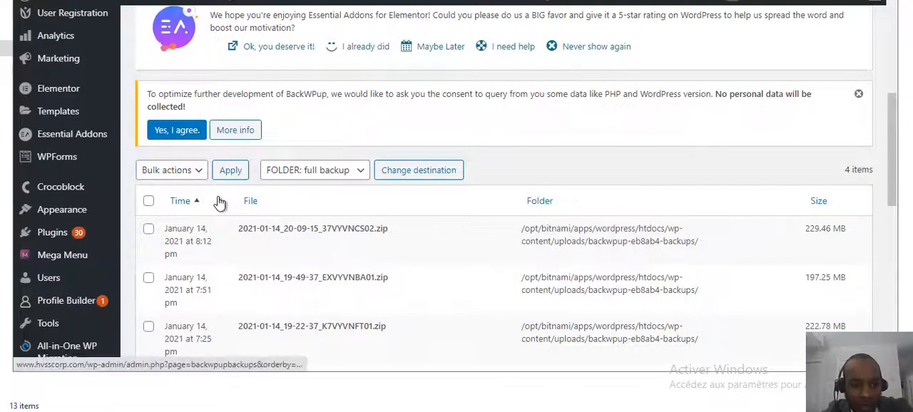
pyautogui.scroll(-3, 219, 199)
pyautogui.scroll(1, 221, 192)
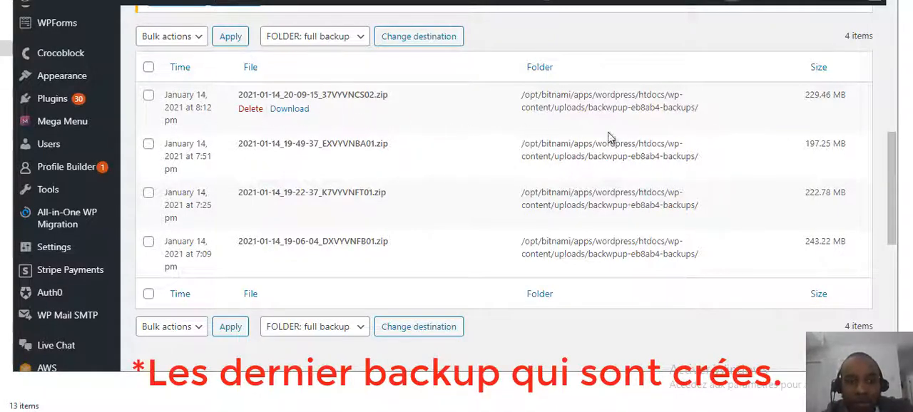
pyautogui.click(286, 113)
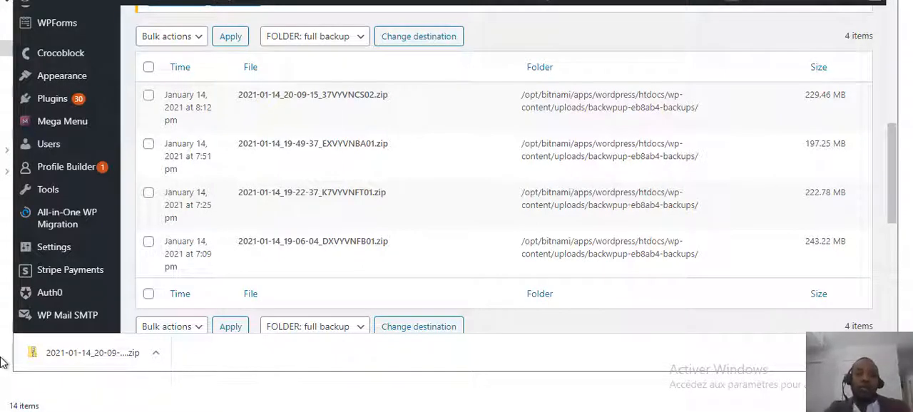
# Show the available actions for the downloaded backup archive.
pyautogui.click(155, 355)
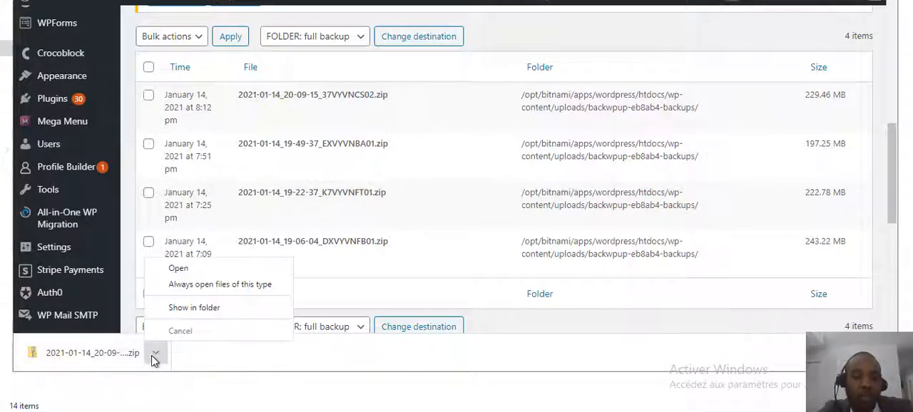